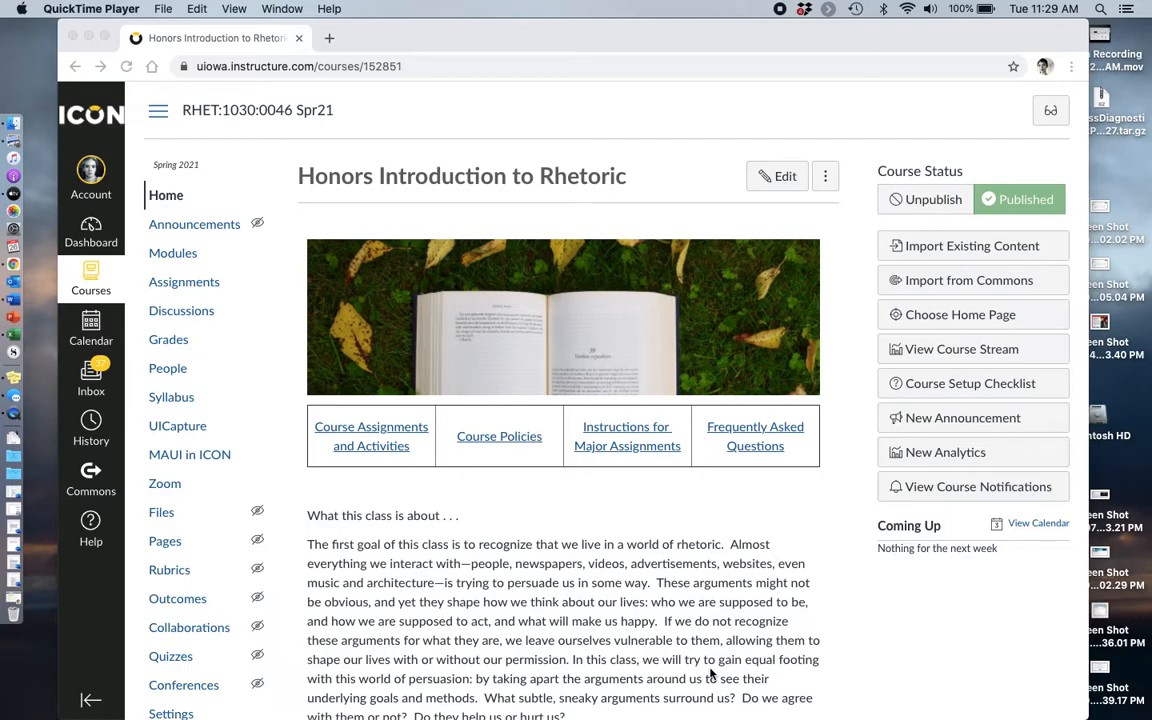
# Step: Switch to Finder, locate Top Five Powerpoint Techniques.mp4 in the Video Lectures folder, and return to the course page in Chrome
pyautogui.click(13, 121)
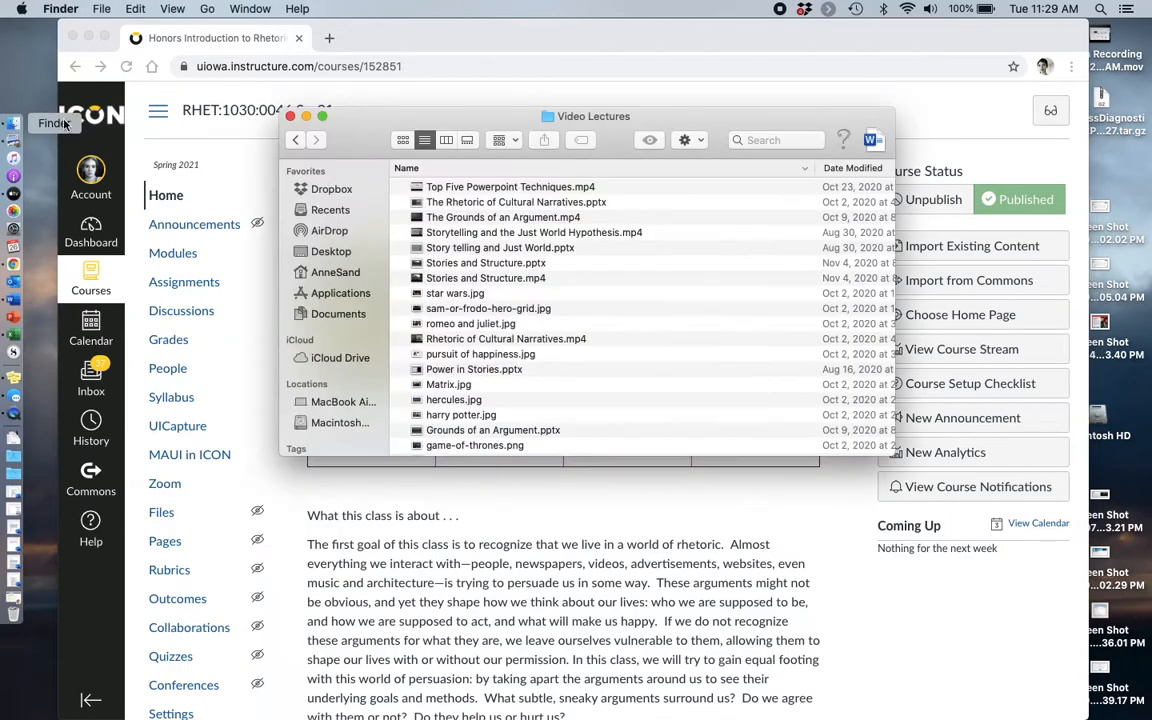
pyautogui.click(412, 186)
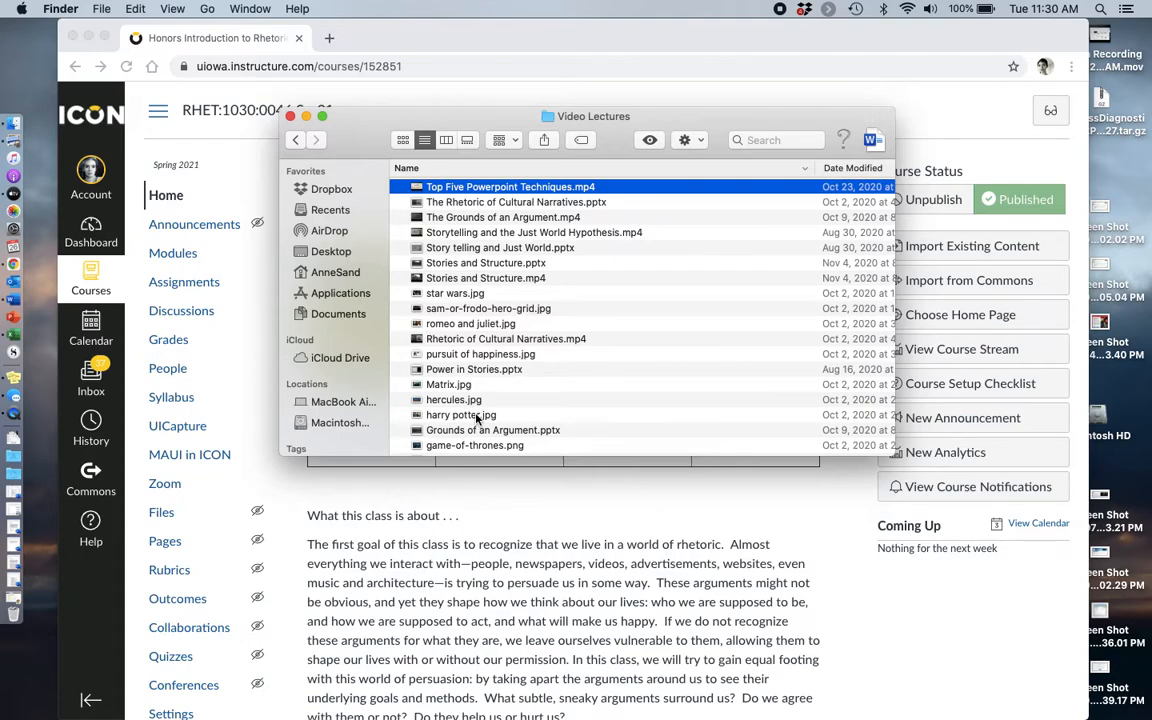
pyautogui.click(465, 531)
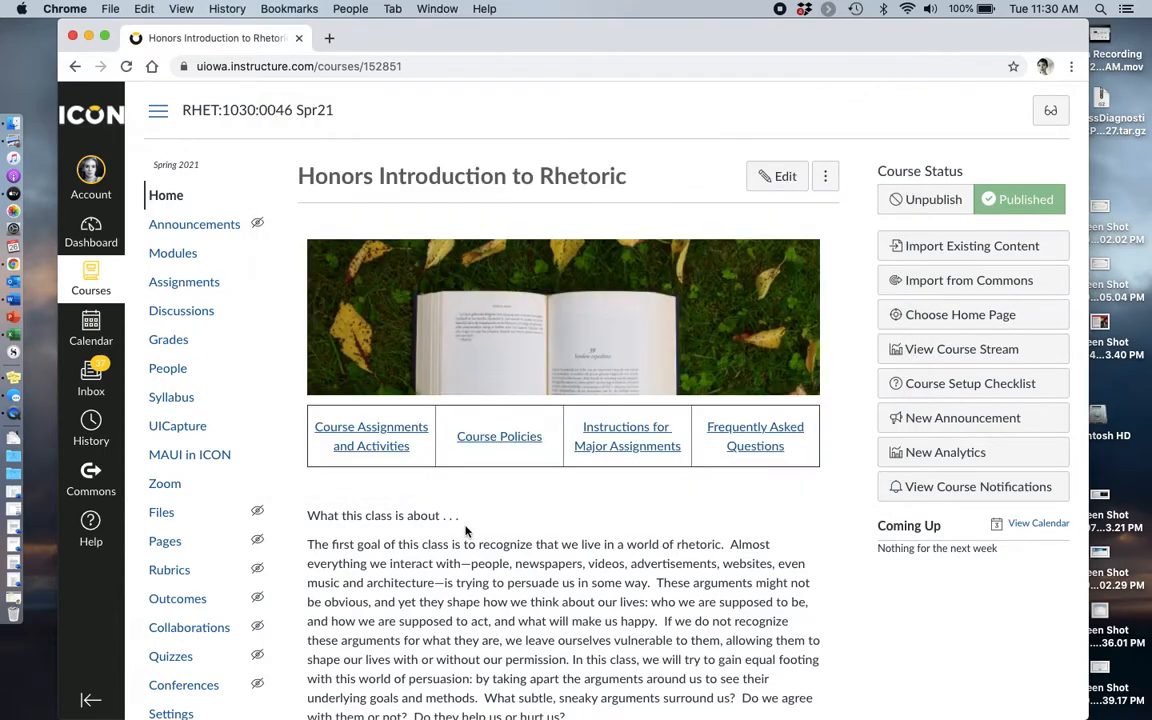
# Step: Start a media upload into the course's UICapture folder, Spring 2021 - Honors Introduction to Rhetoric
pyautogui.click(190, 430)
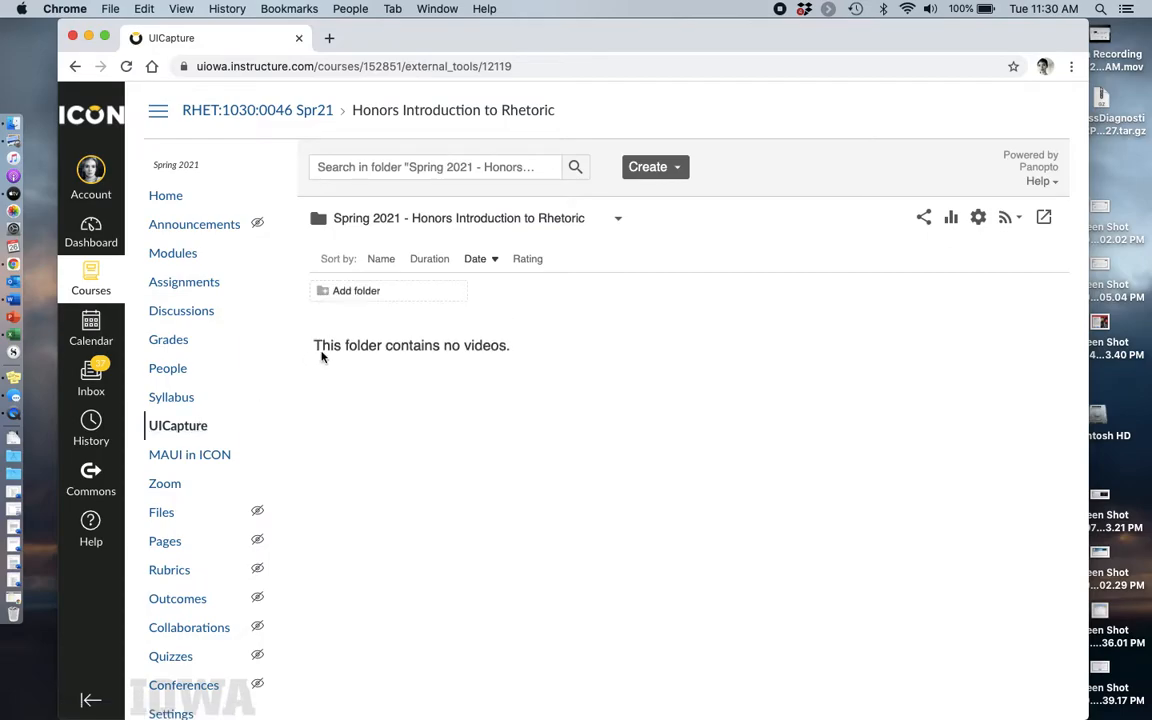
pyautogui.click(675, 167)
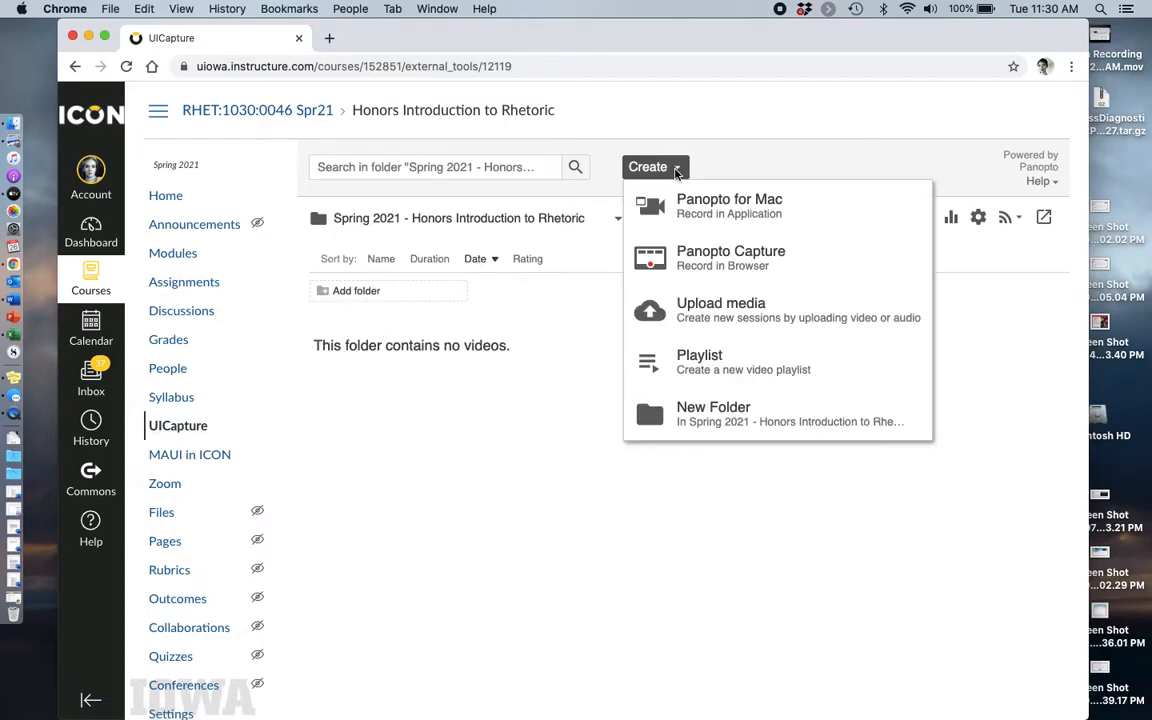
pyautogui.click(700, 313)
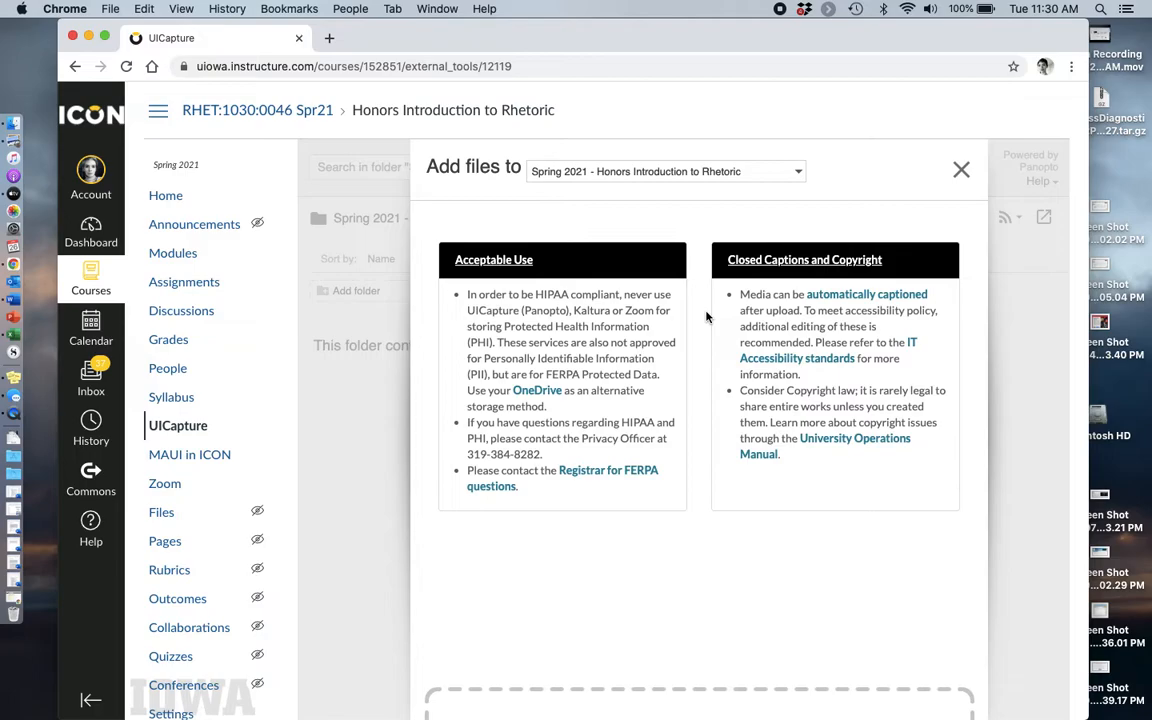
pyautogui.scroll(-3, 706, 317)
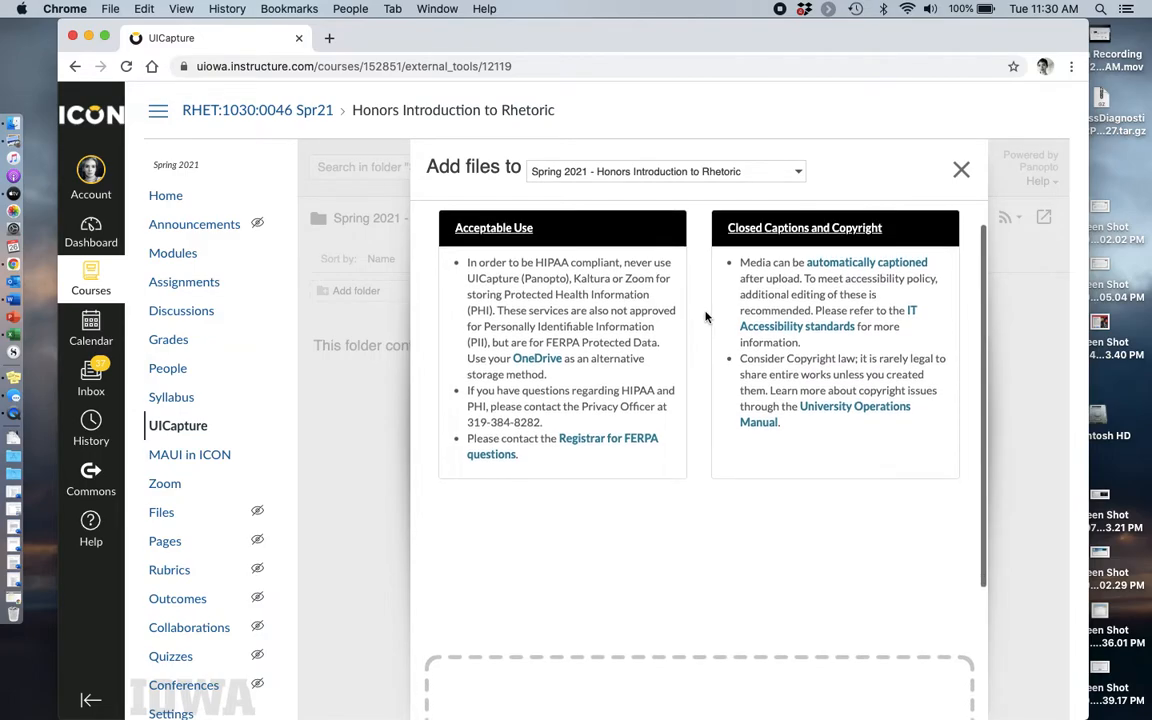
pyautogui.scroll(3, 706, 317)
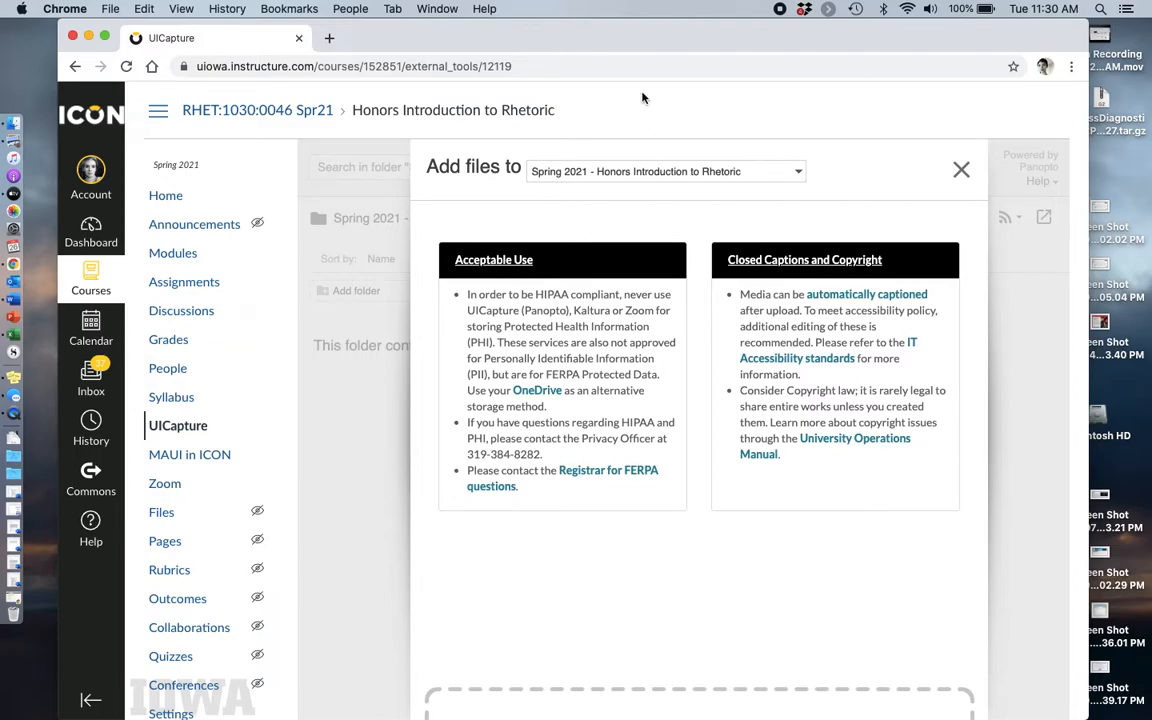
pyautogui.click(7, 125)
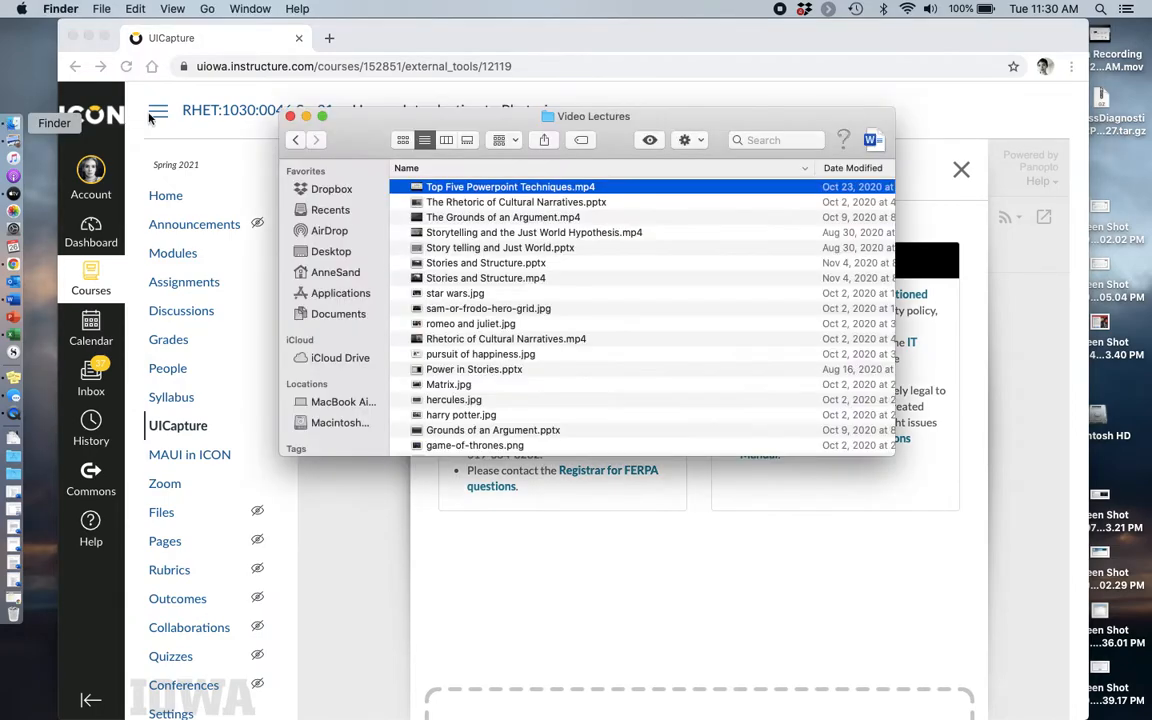
pyautogui.moveTo(412, 186); pyautogui.dragTo(640, 607)
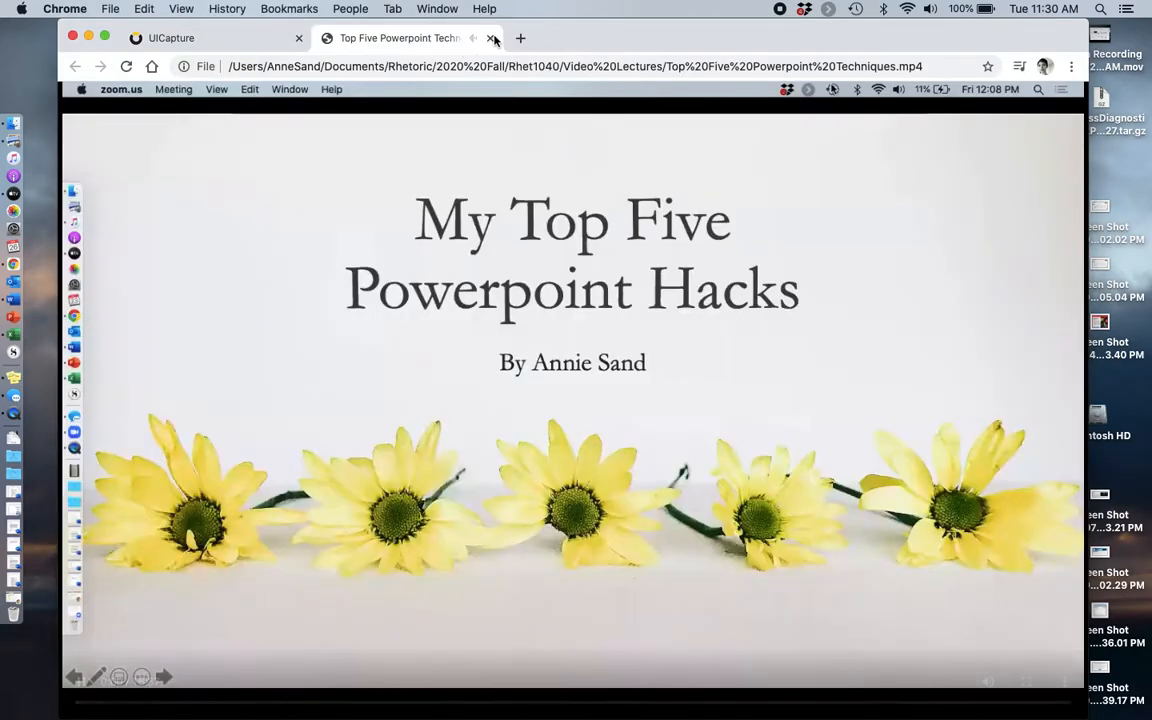
pyautogui.press('super+w')
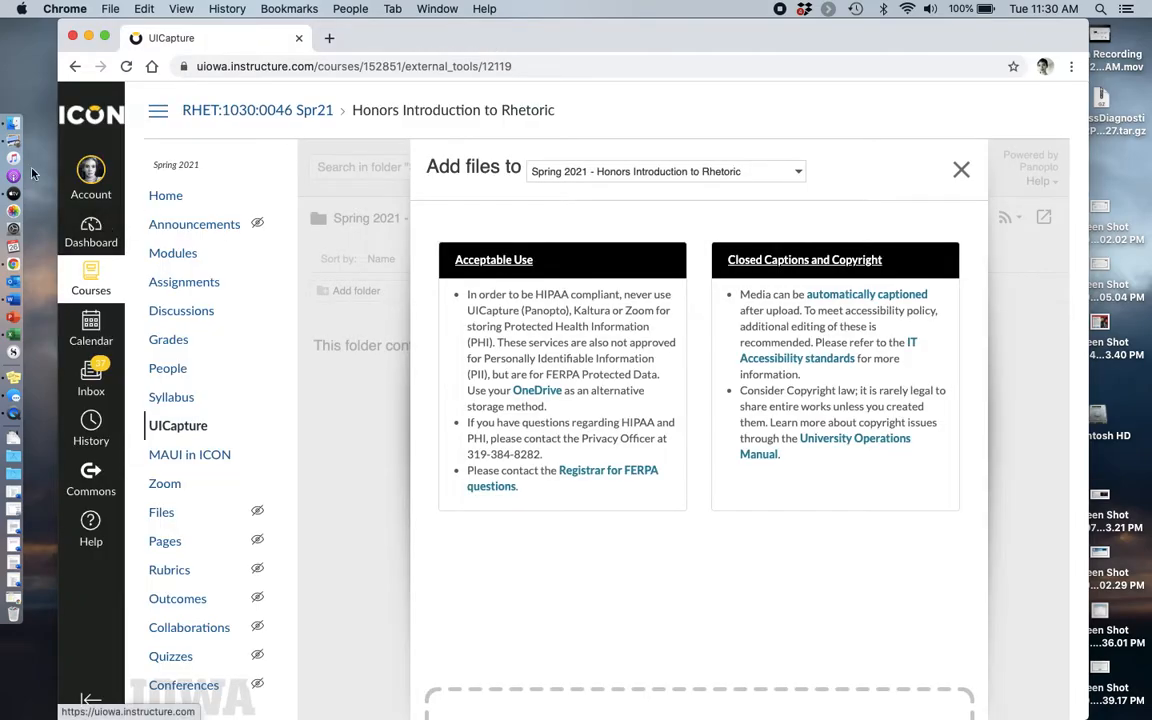
# Step: Upload Top Five Powerpoint Techniques.mp4 from Finder's Video Lectures folder to the UICapture course folder
pyautogui.click(13, 115)
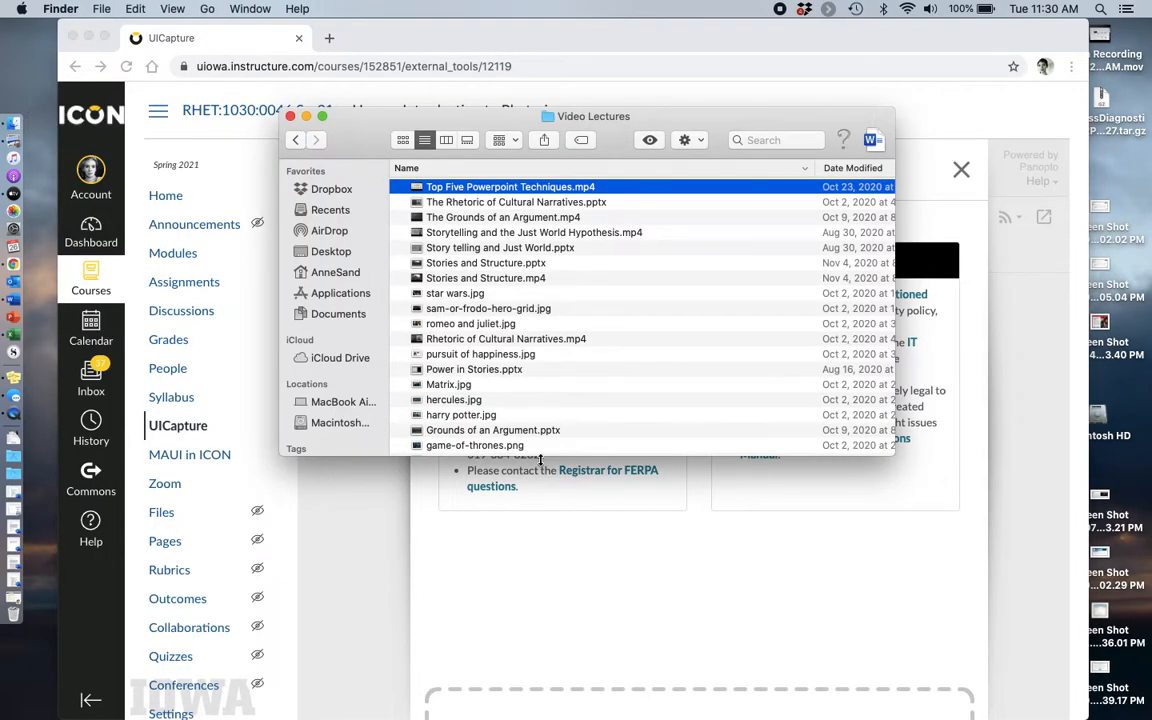
pyautogui.scroll(-3, 578, 617)
pyautogui.moveTo(480, 187); pyautogui.dragTo(603, 615)
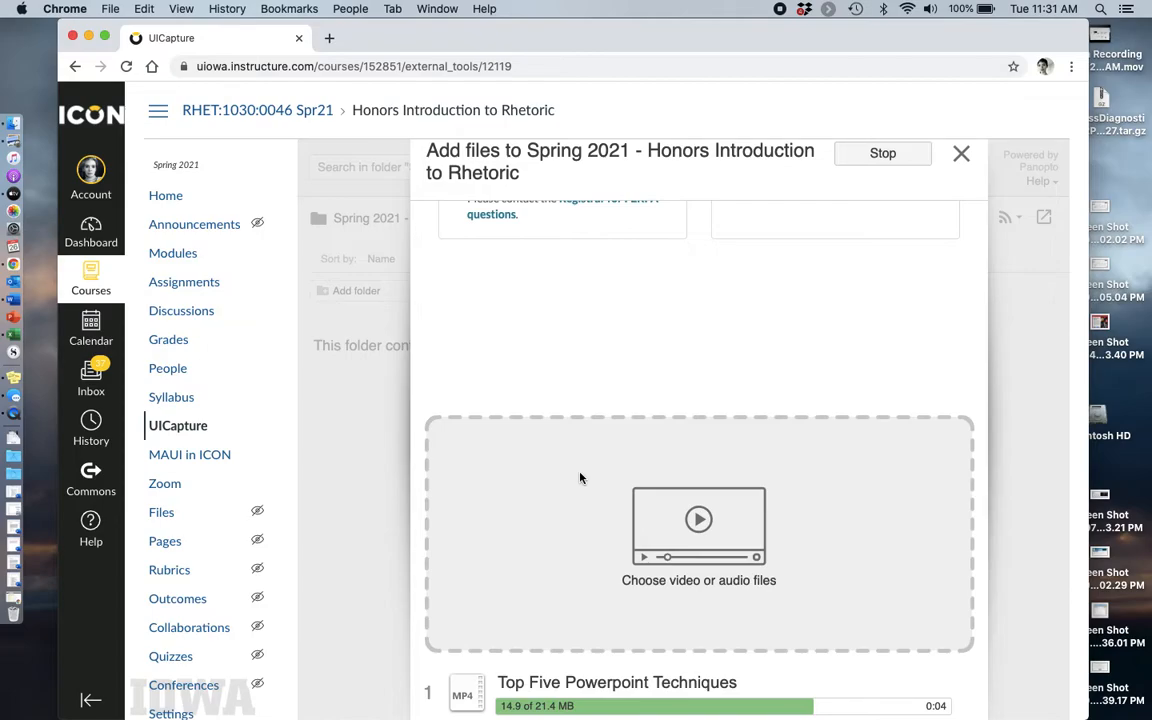
pyautogui.scroll(-2, 580, 478)
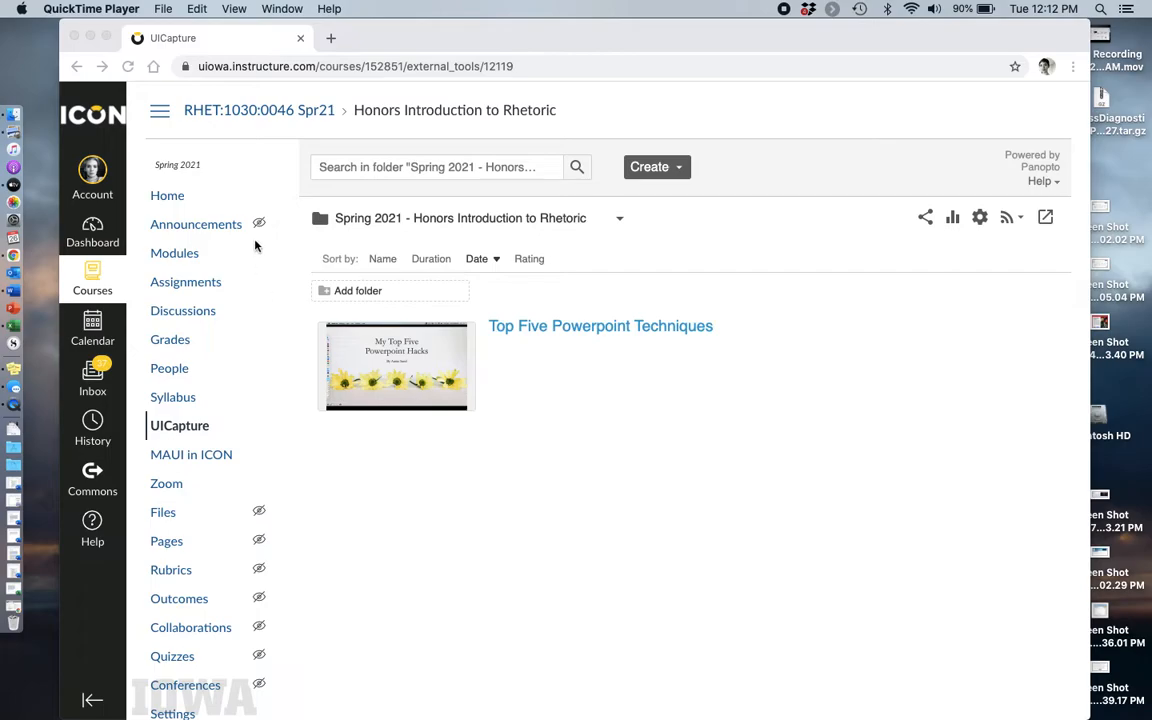
# Step: In the course modules, start a new External Tool item for the Week 1: What is Rhetoric? module
pyautogui.click(180, 256)
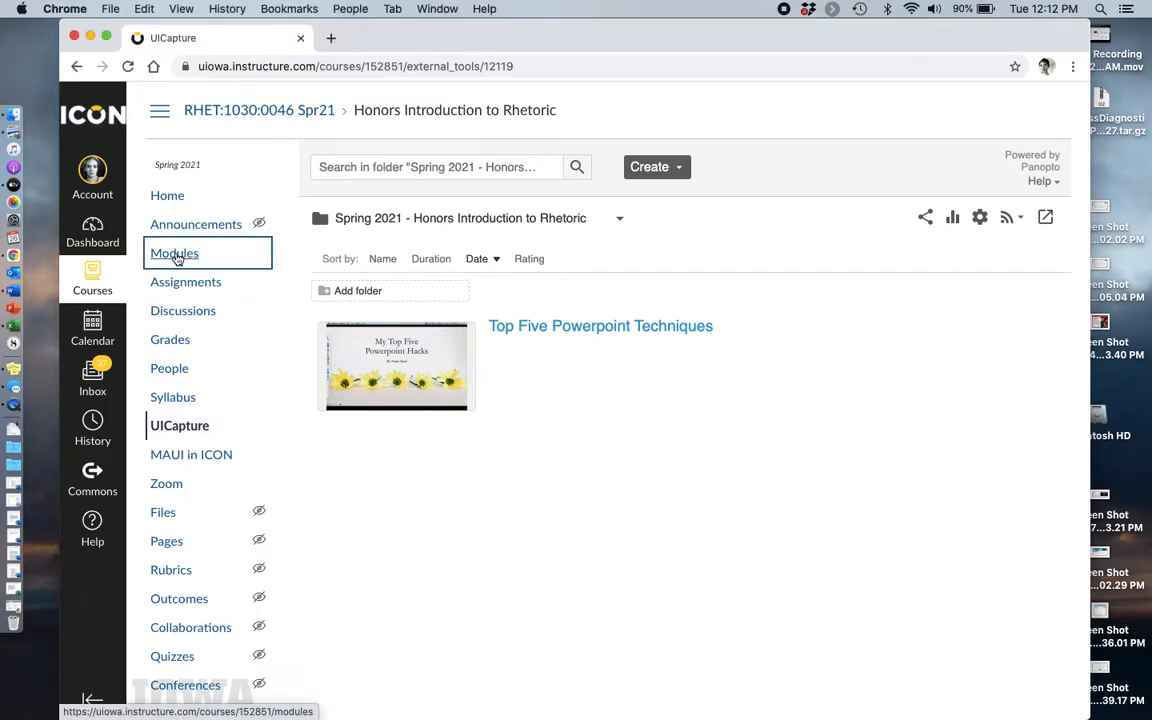
pyautogui.click(176, 256)
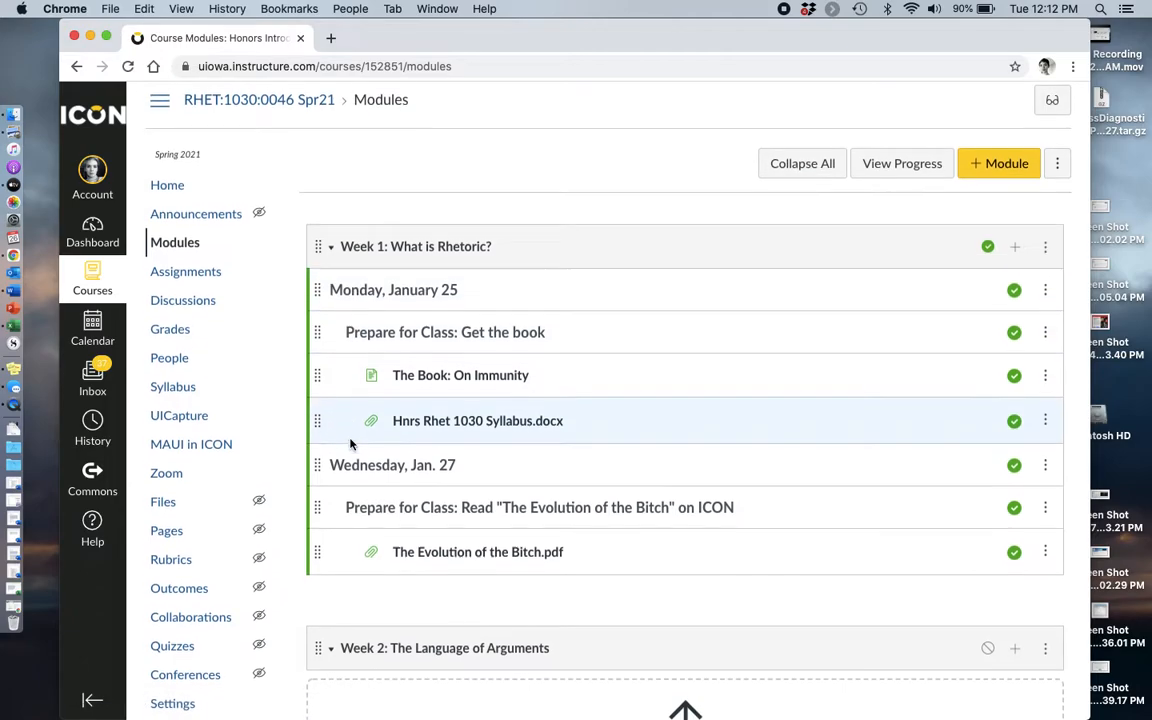
pyautogui.scroll(-1, 350, 442)
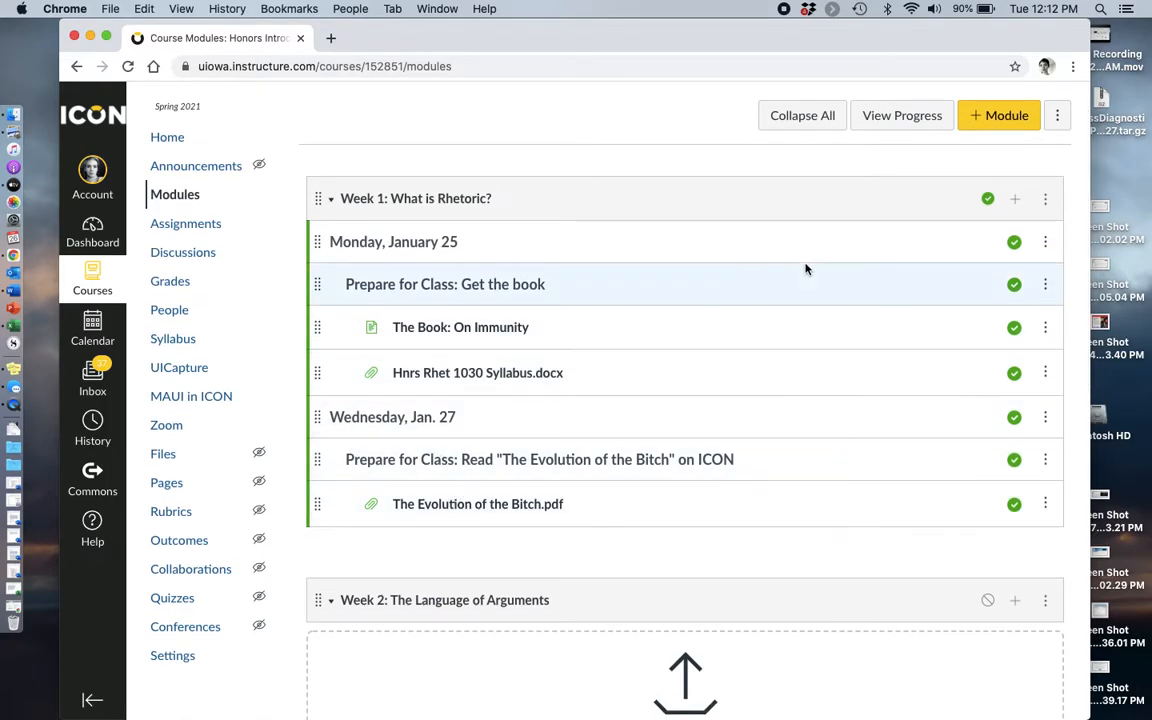
pyautogui.click(1016, 201)
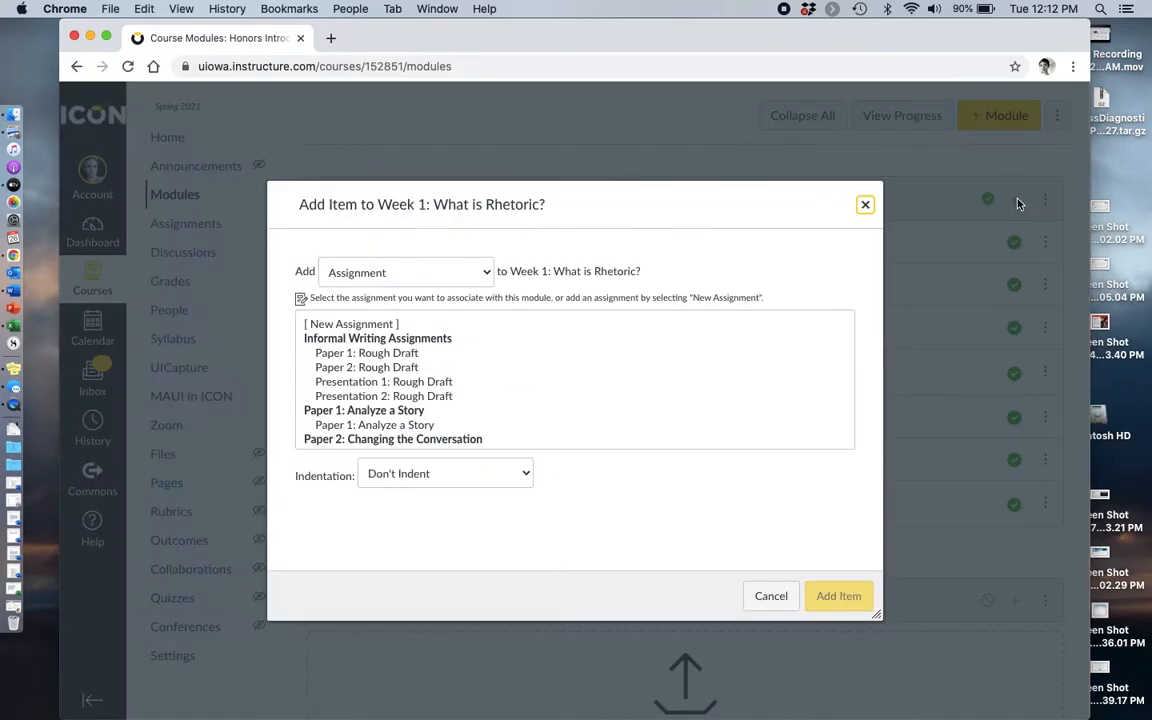
pyautogui.click(457, 274)
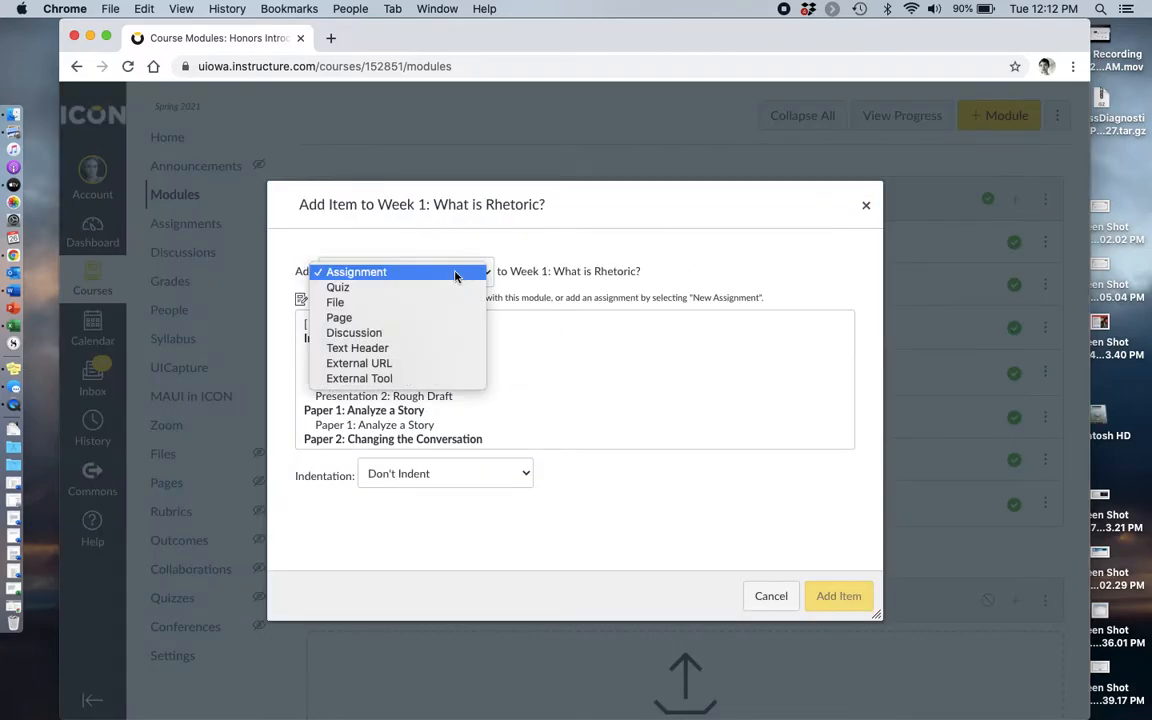
pyautogui.click(427, 380)
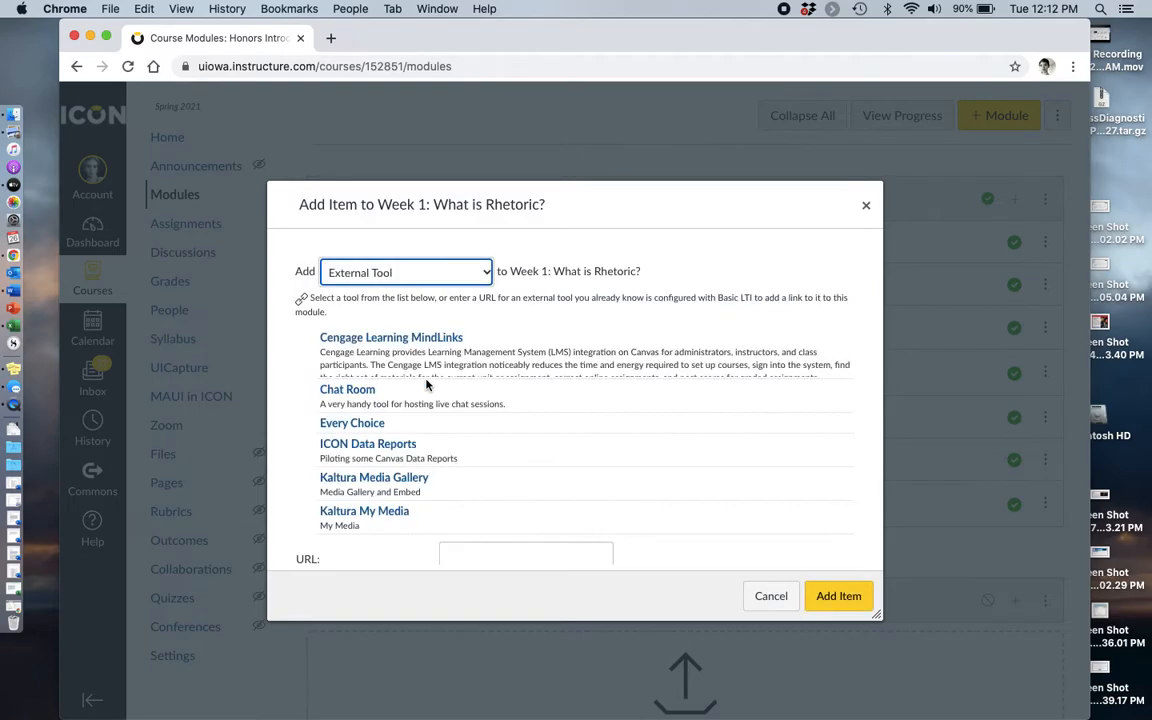
# Step: Choose UICapture as the external tool, insert the Top Five Powerpoint Techniques video, and add the item to the module
pyautogui.scroll(-10, 411, 467)
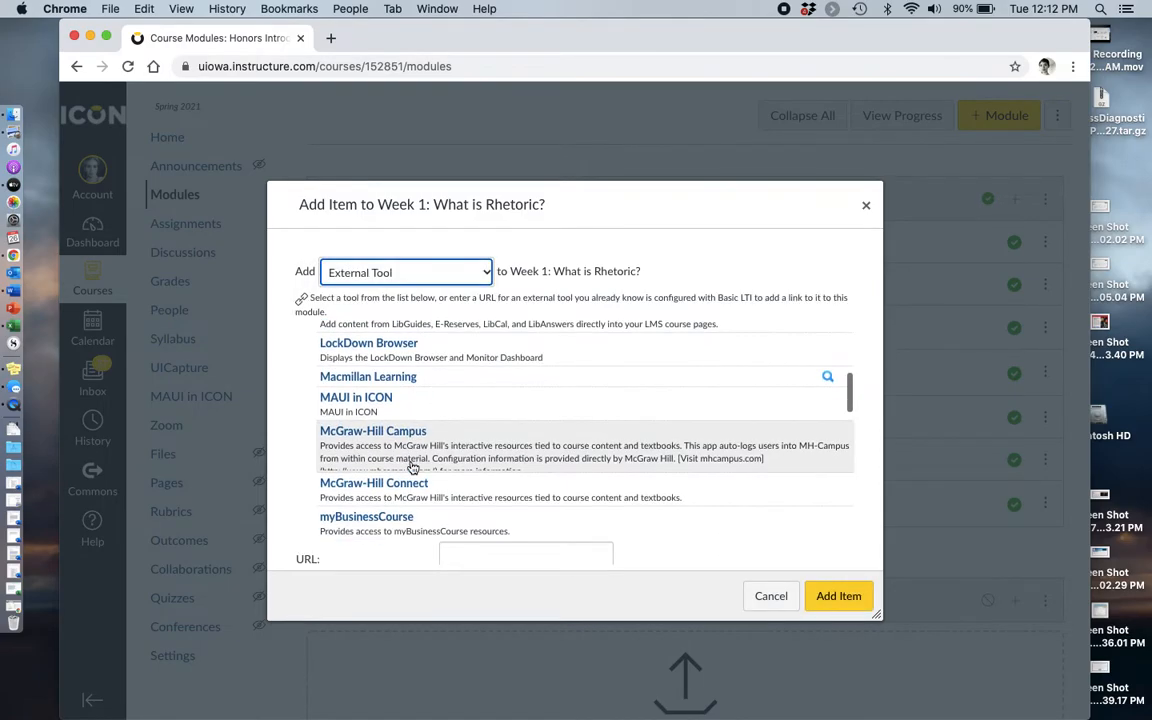
pyautogui.scroll(-15, 411, 467)
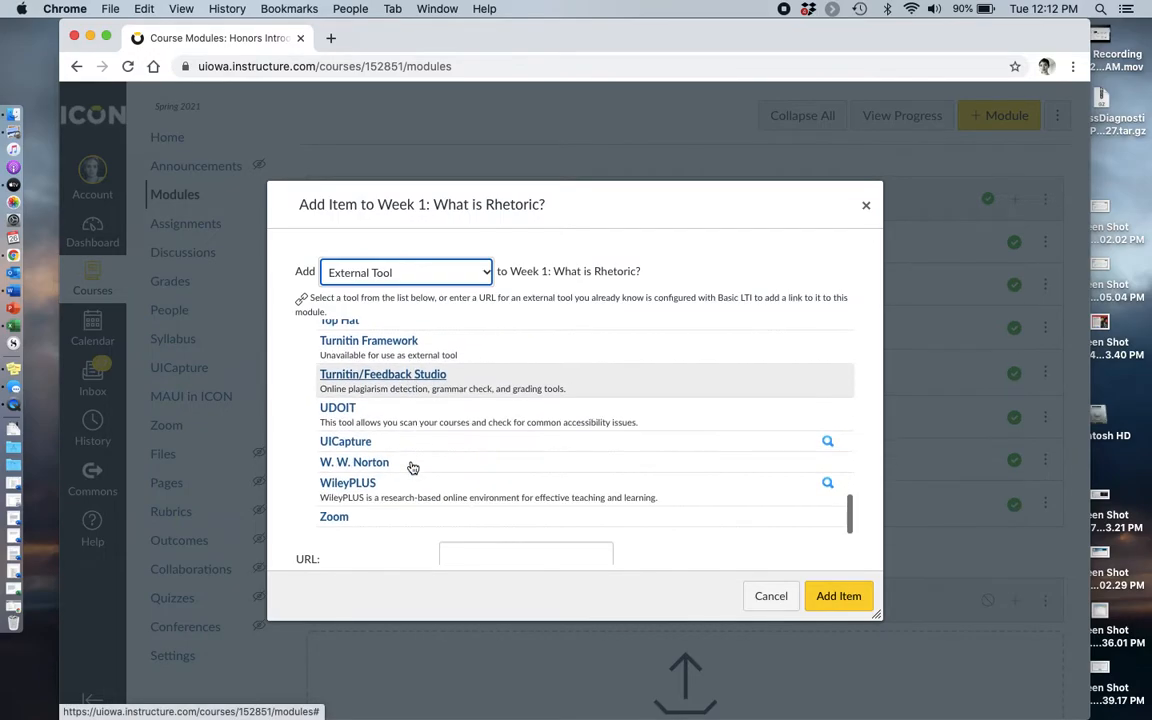
pyautogui.click(336, 442)
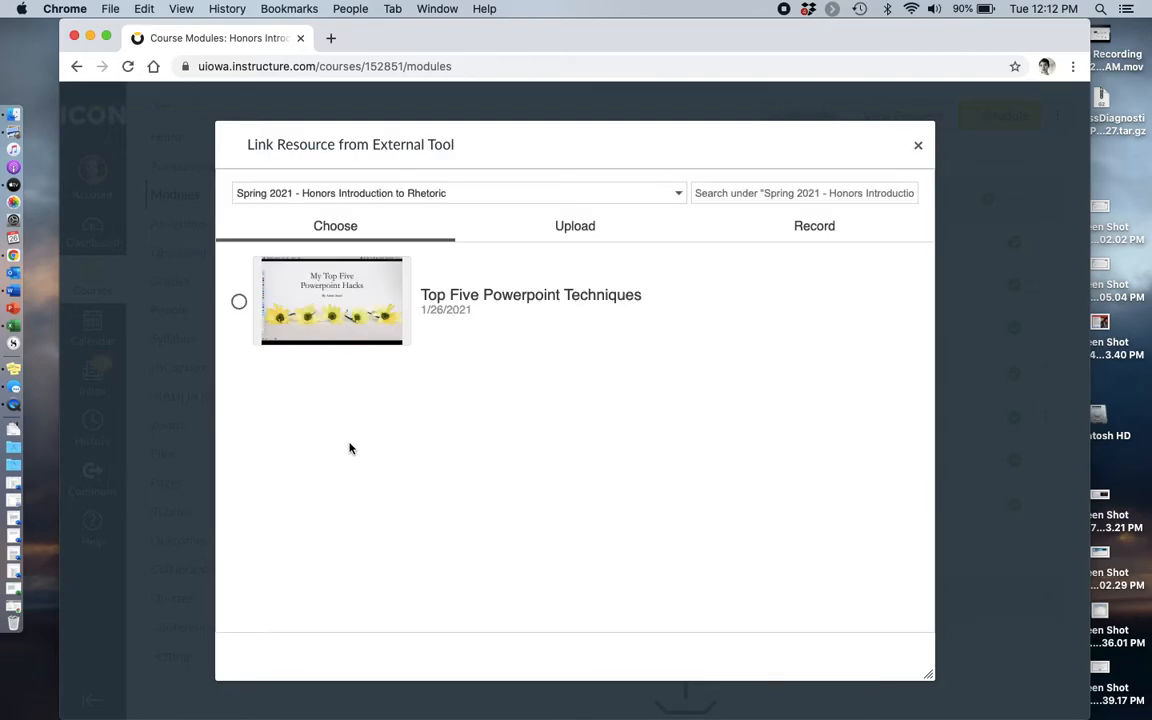
pyautogui.click(437, 309)
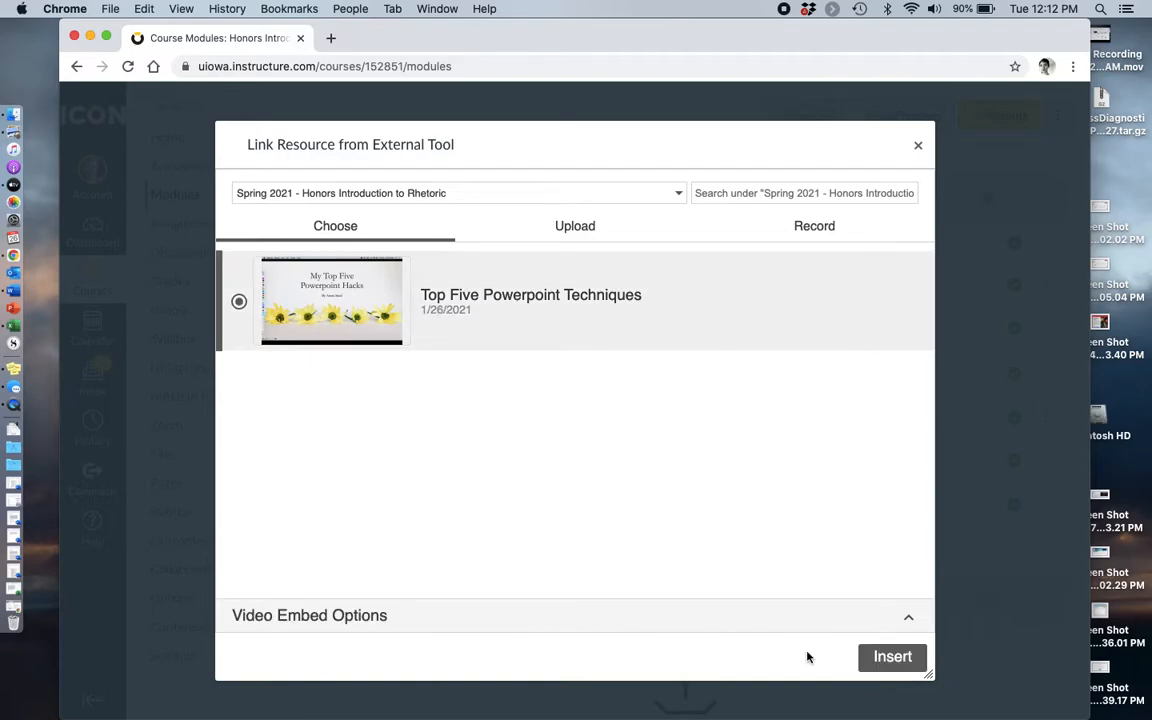
pyautogui.click(914, 665)
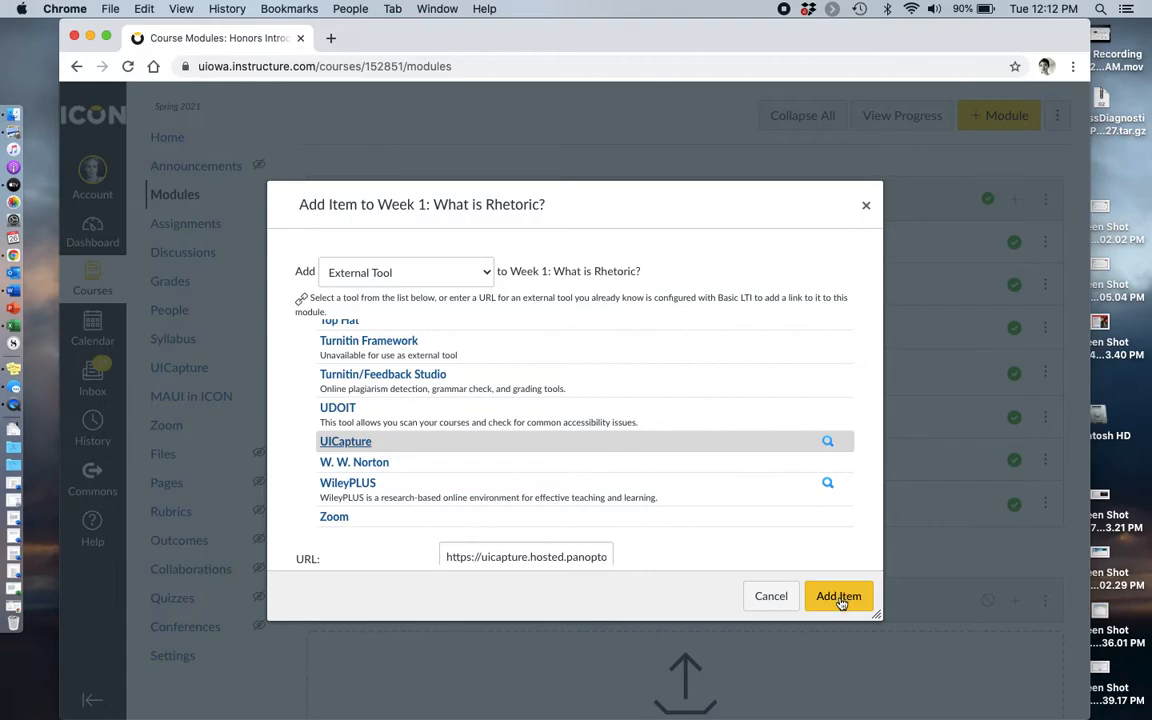
pyautogui.click(838, 596)
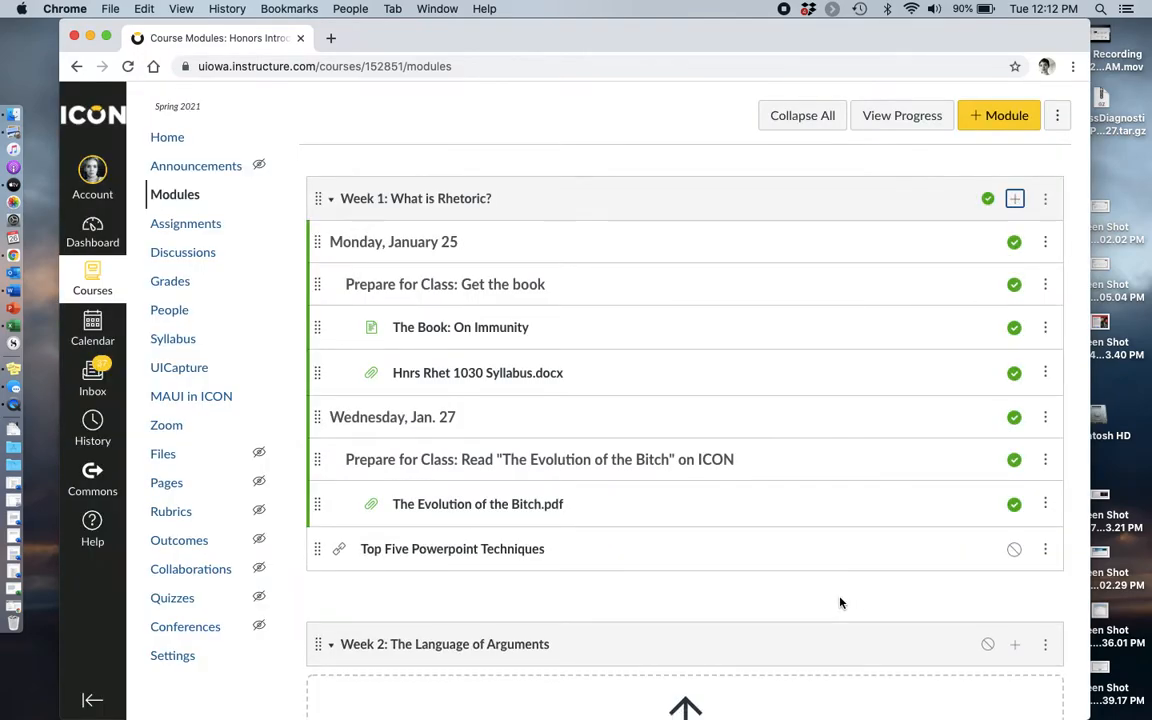
# Step: Increase the indent of the Top Five Powerpoint Techniques item by two levels and publish it
pyautogui.click(1045, 549)
pyautogui.click(1036, 599)
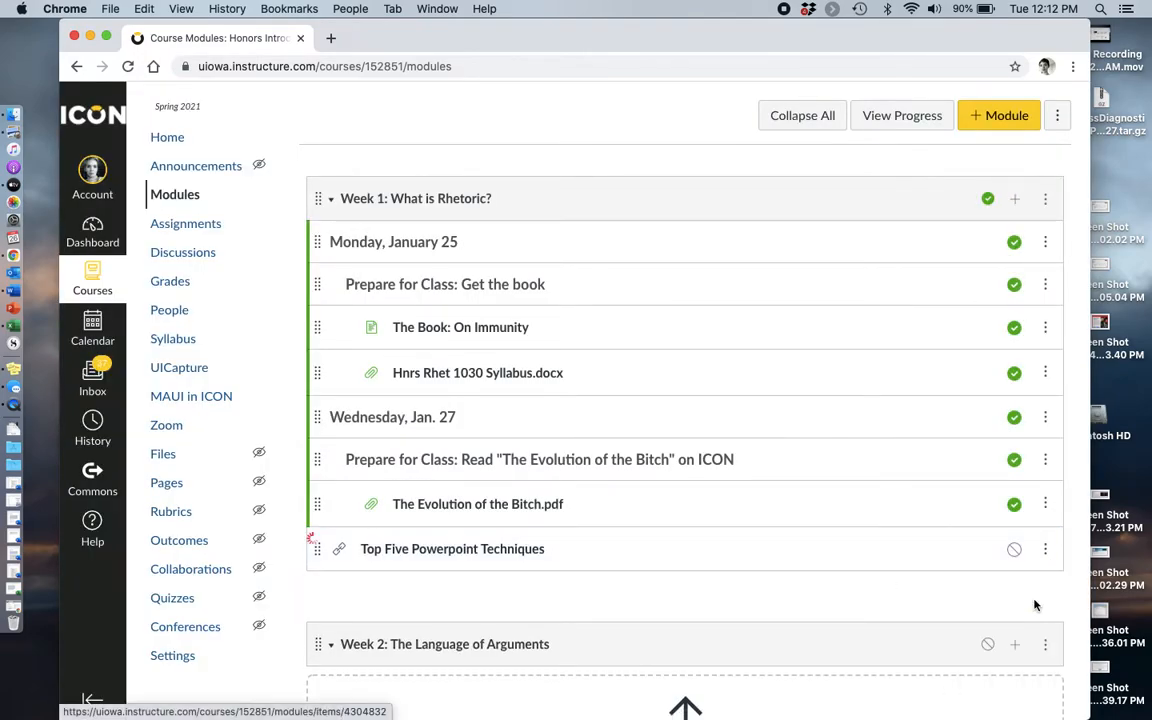
pyautogui.click(1045, 549)
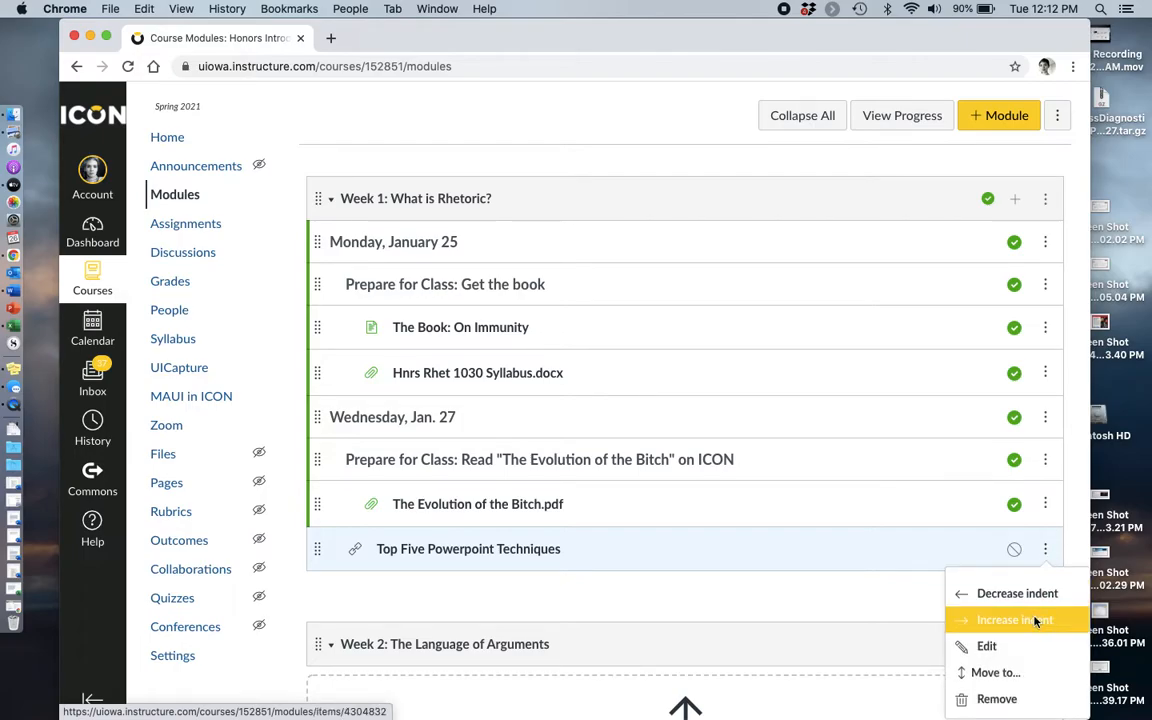
pyautogui.click(1036, 621)
pyautogui.click(1013, 550)
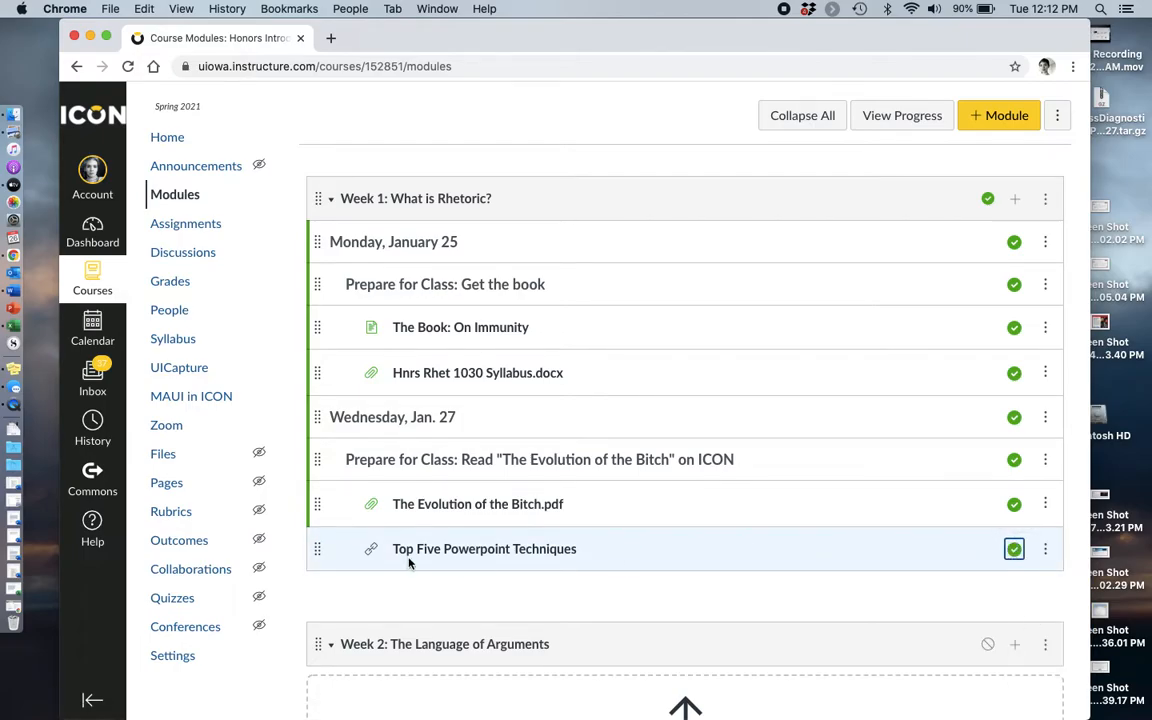
pyautogui.moveTo(318, 549)
pyautogui.mouseDown()
pyautogui.moveTo(319, 494)
pyautogui.moveTo(320, 549)
pyautogui.mouseUp()
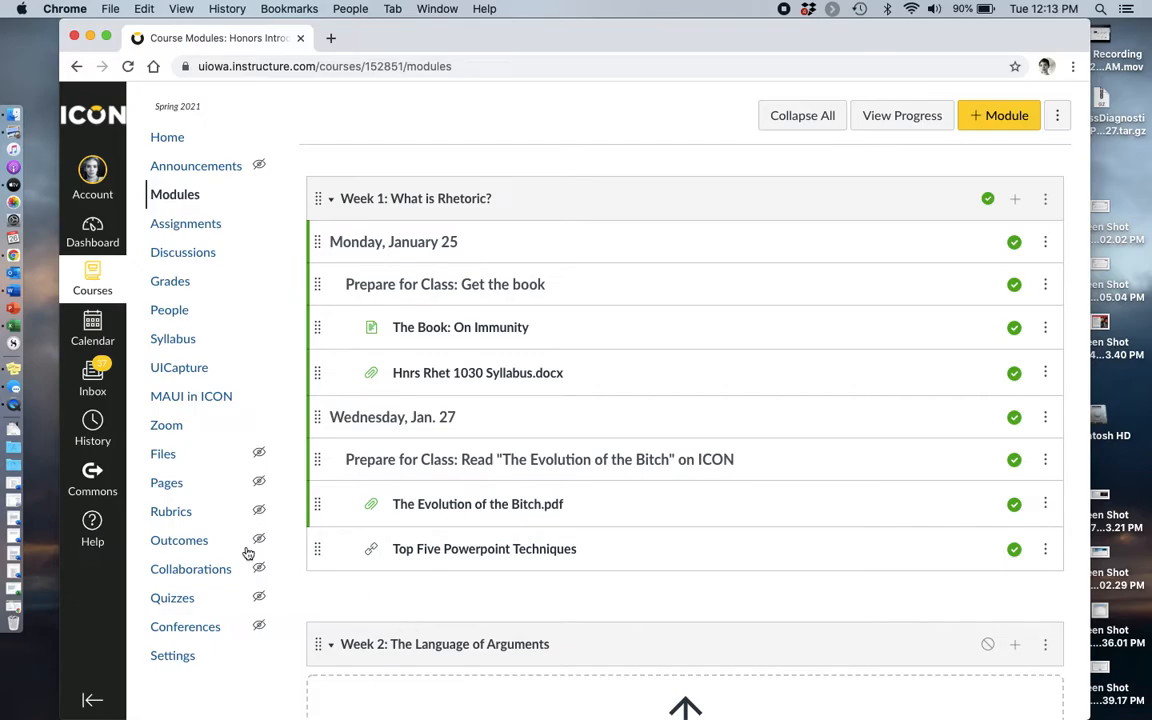
# Step: Create a new page from the course's full page list and title it Powerpoint Hacks
pyautogui.click(167, 484)
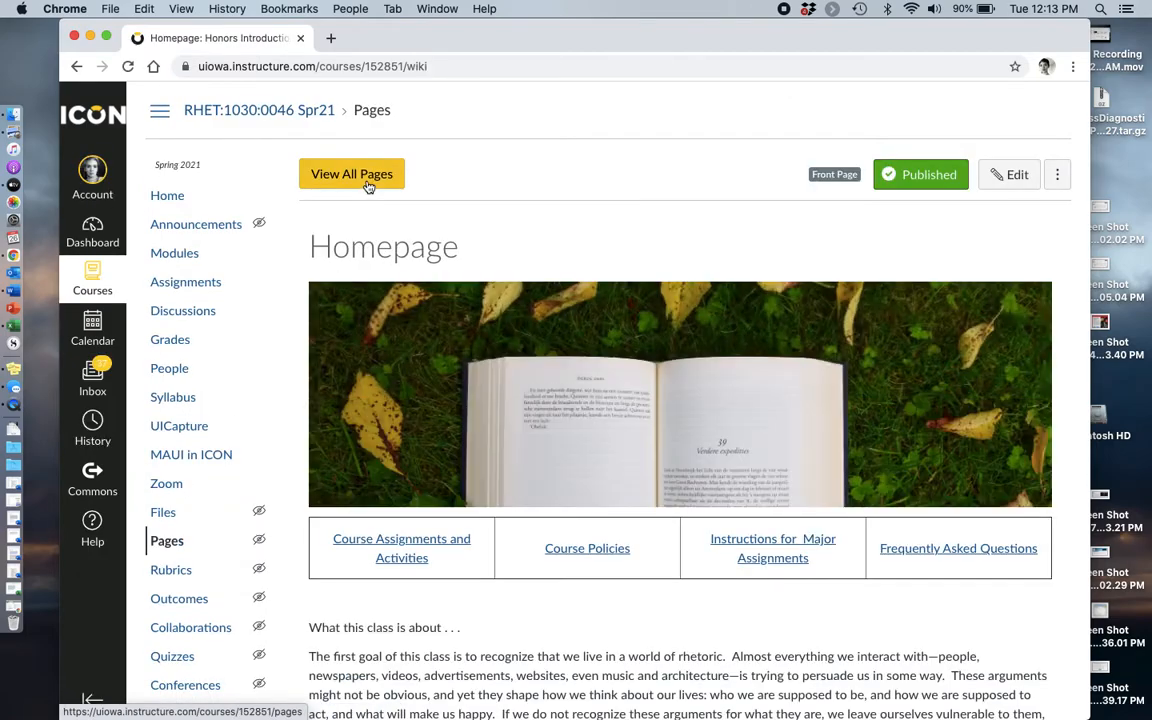
pyautogui.click(368, 186)
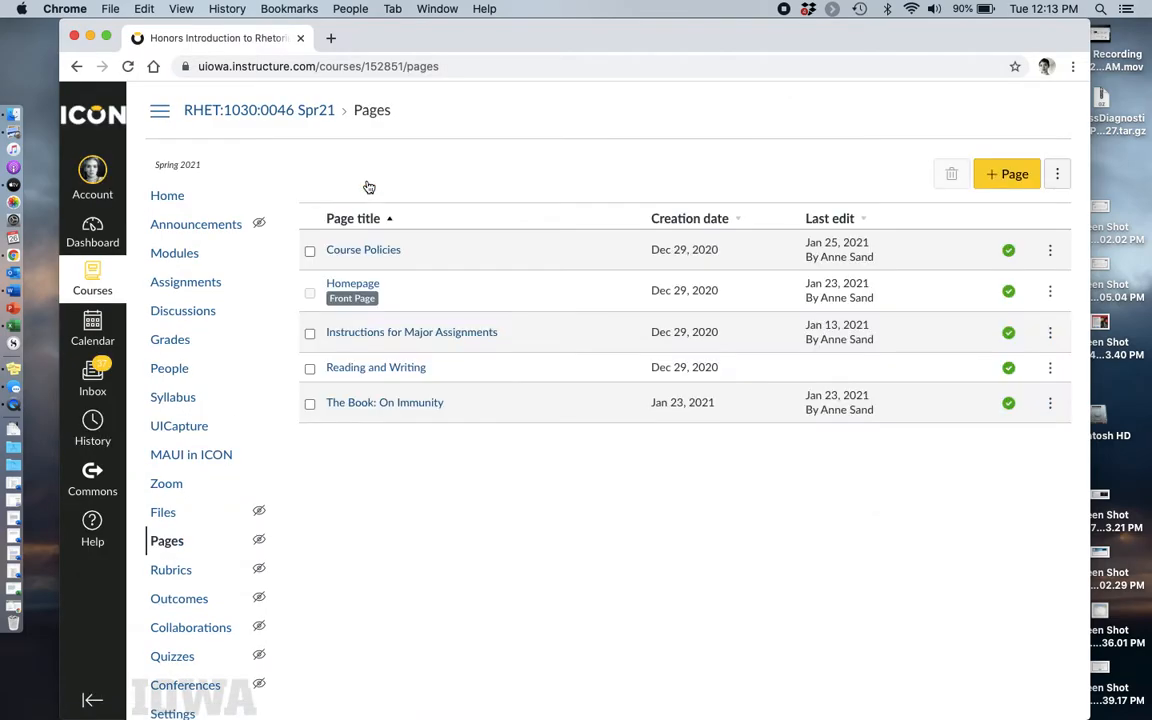
pyautogui.click(1001, 186)
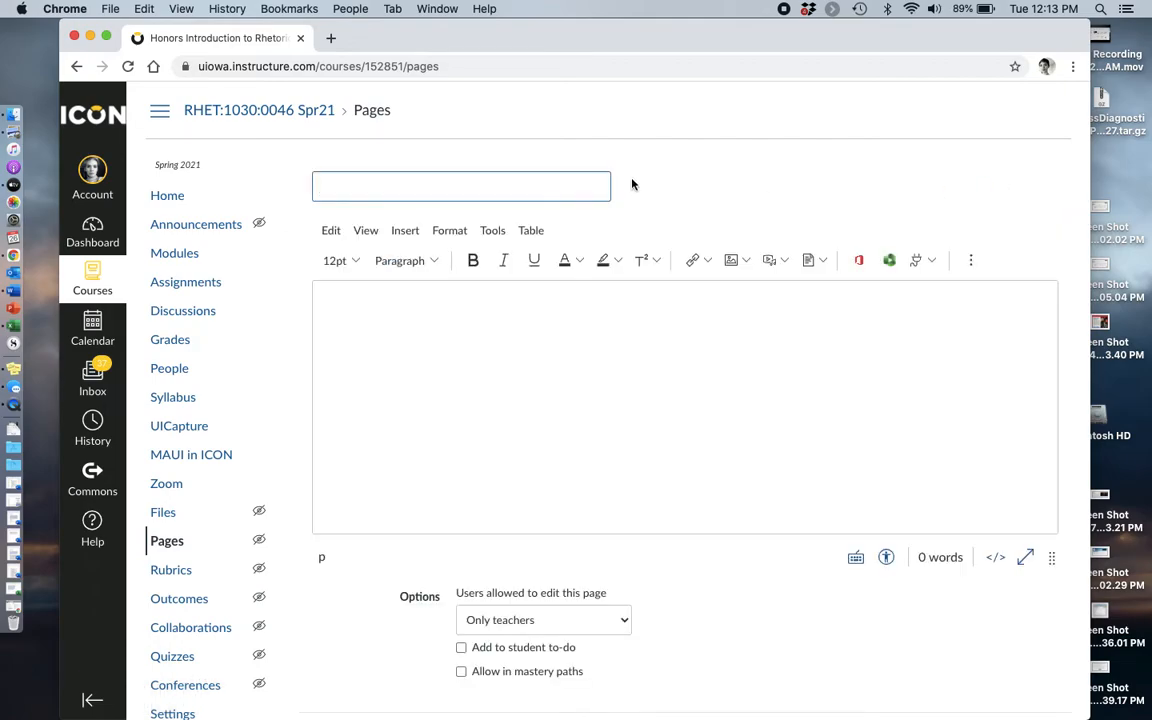
pyautogui.write('POwer')
pyautogui.press('BackSpace')
pyautogui.press('BackSpace')
pyautogui.press('BackSpace')
pyautogui.press('BackSpace')
pyautogui.write('owerpoint Hacks')
# Step: Enter "text text text" as the page's body and start a new line below it
pyautogui.click(521, 338)
pyautogui.write('tex')
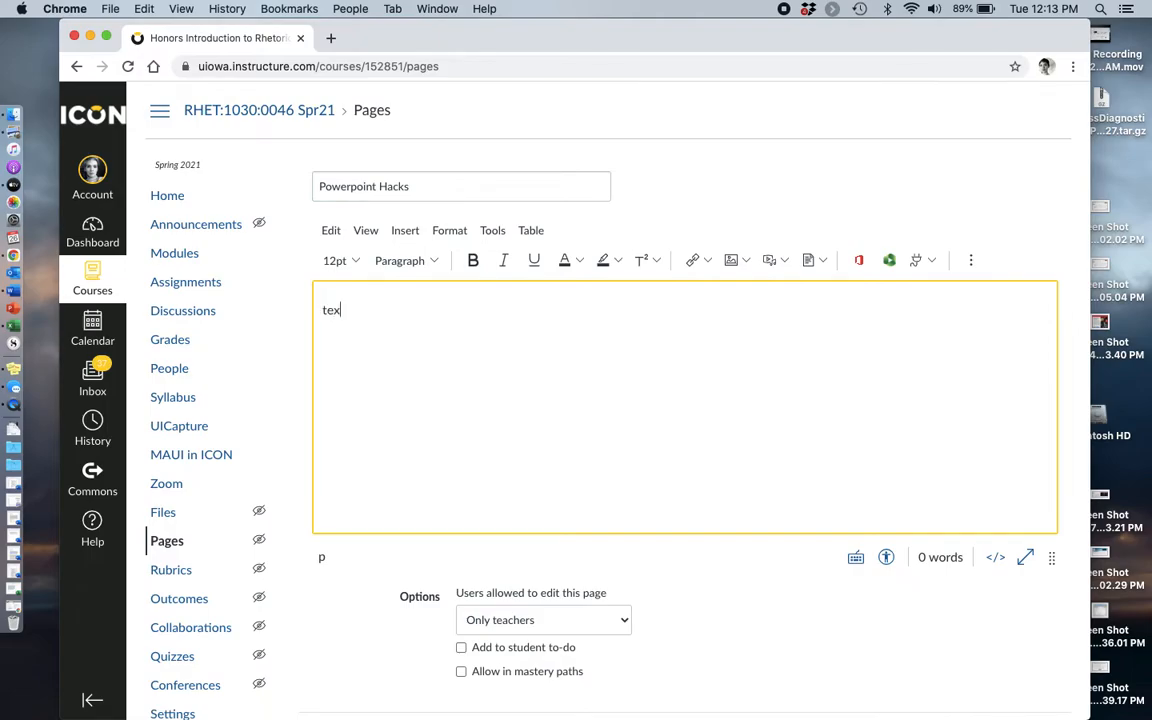
pyautogui.write('t text text')
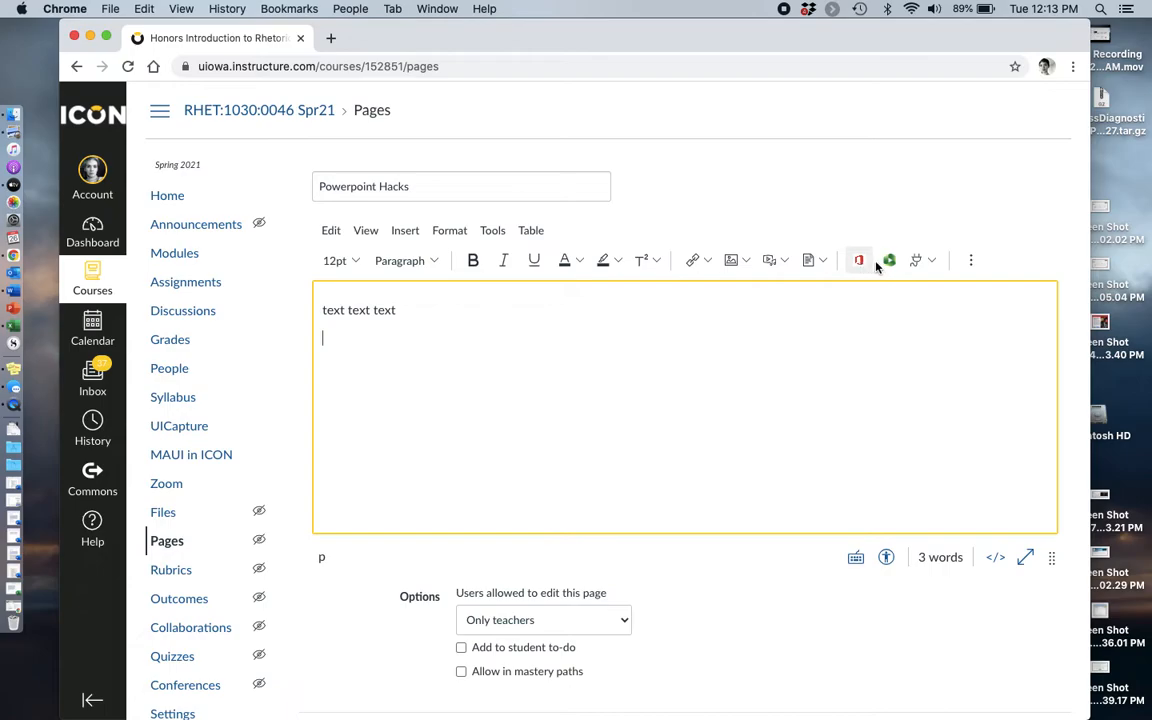
# Step: Embed the Top Five Powerpoint Techniques video from UICapture below the text in the page's body
pyautogui.click(932, 262)
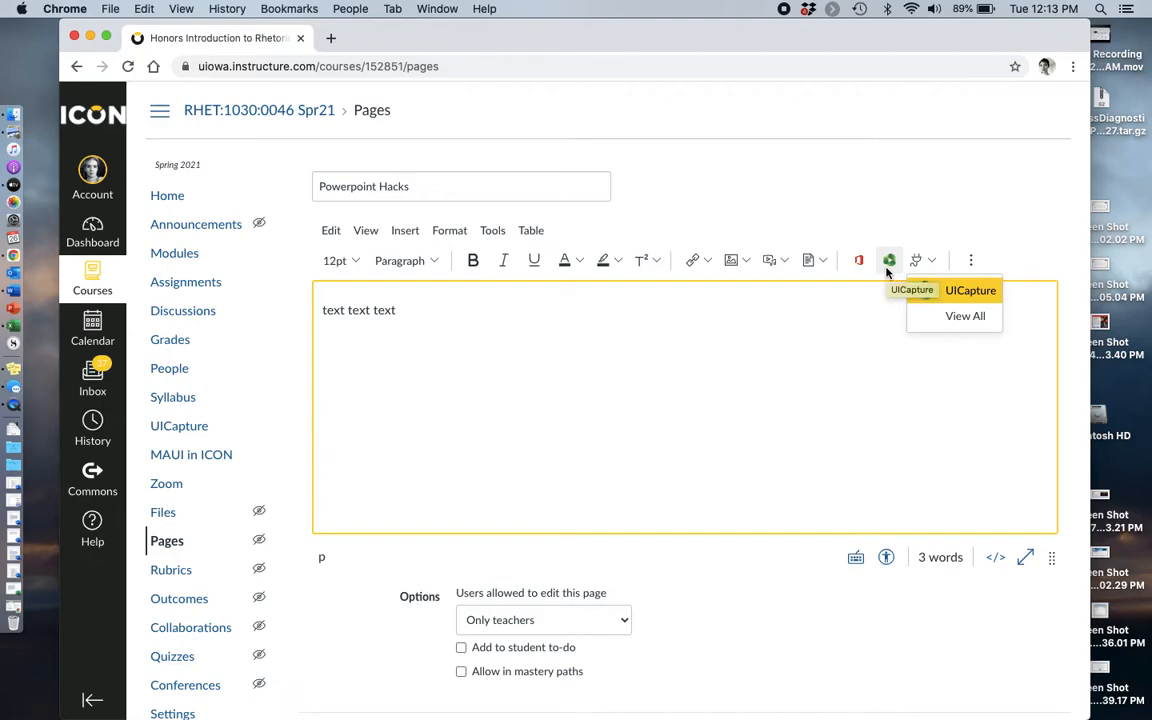
pyautogui.click(887, 268)
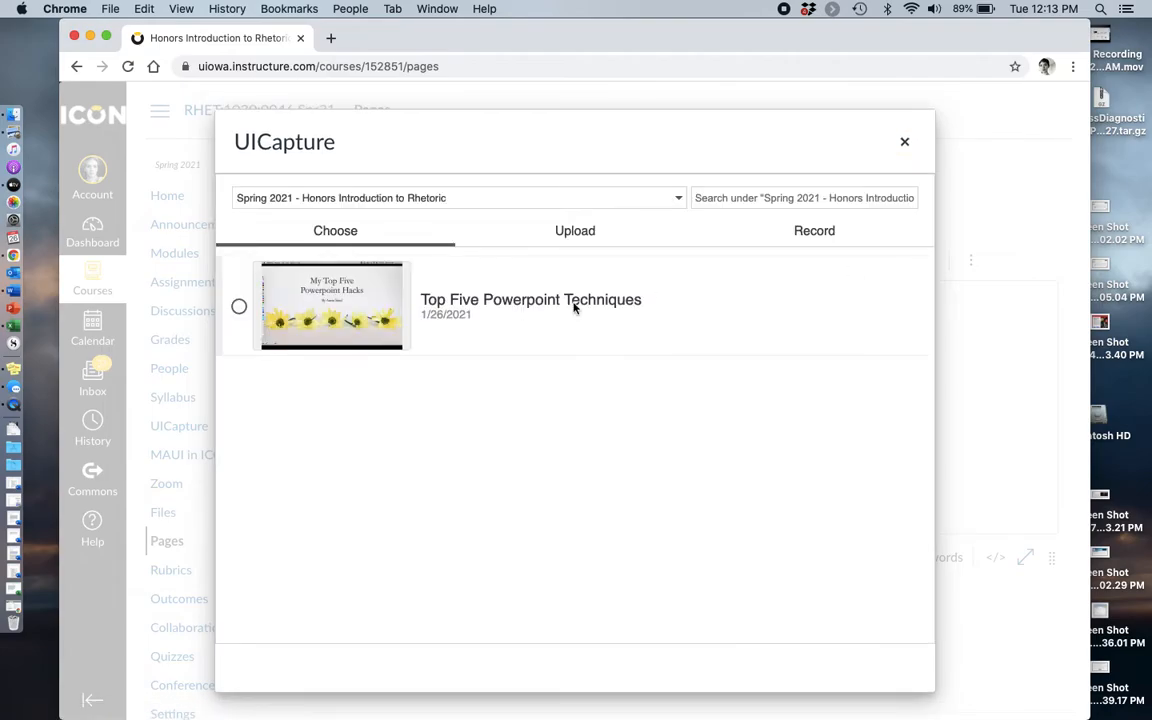
pyautogui.click(242, 314)
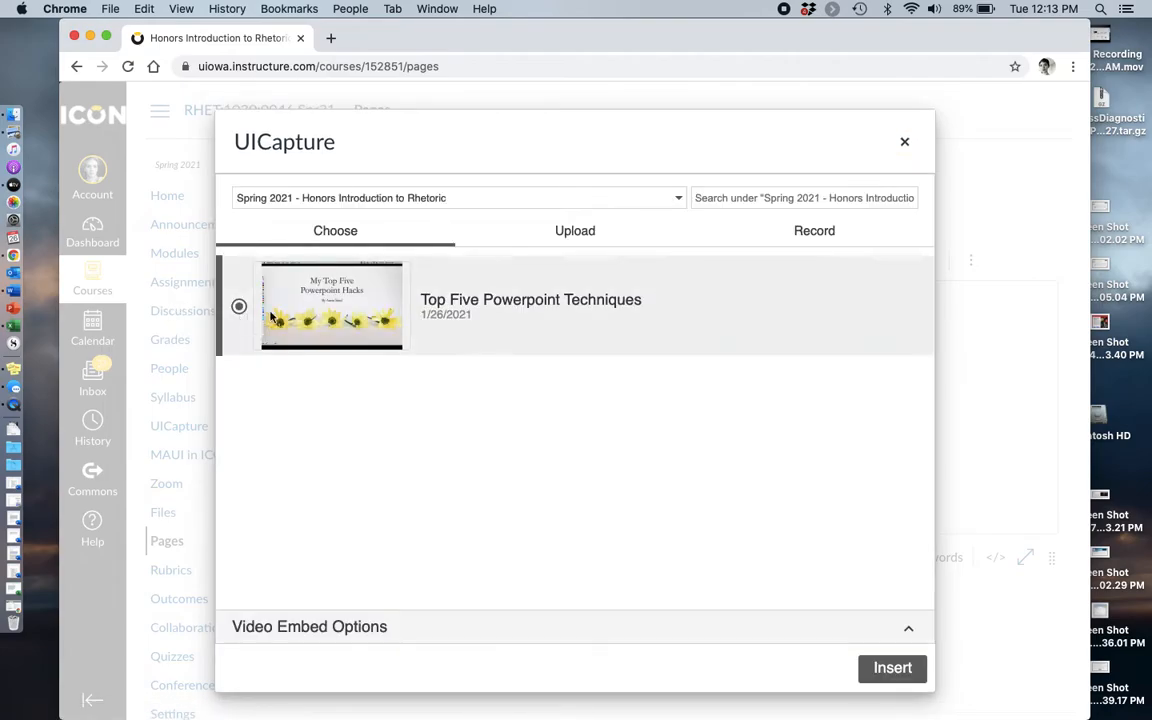
pyautogui.click(893, 676)
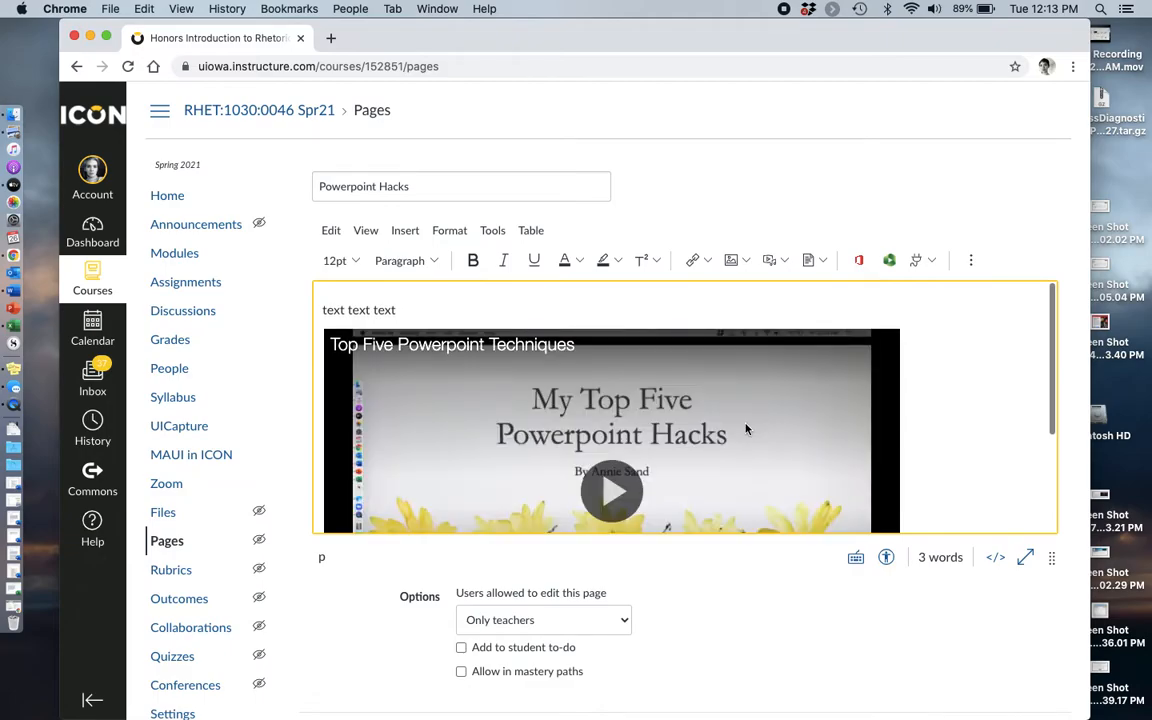
# Step: Save the Powerpoint Hacks page without publishing it
pyautogui.scroll(-2, 745, 425)
pyautogui.scroll(-3, 745, 418)
pyautogui.scroll(3, 745, 413)
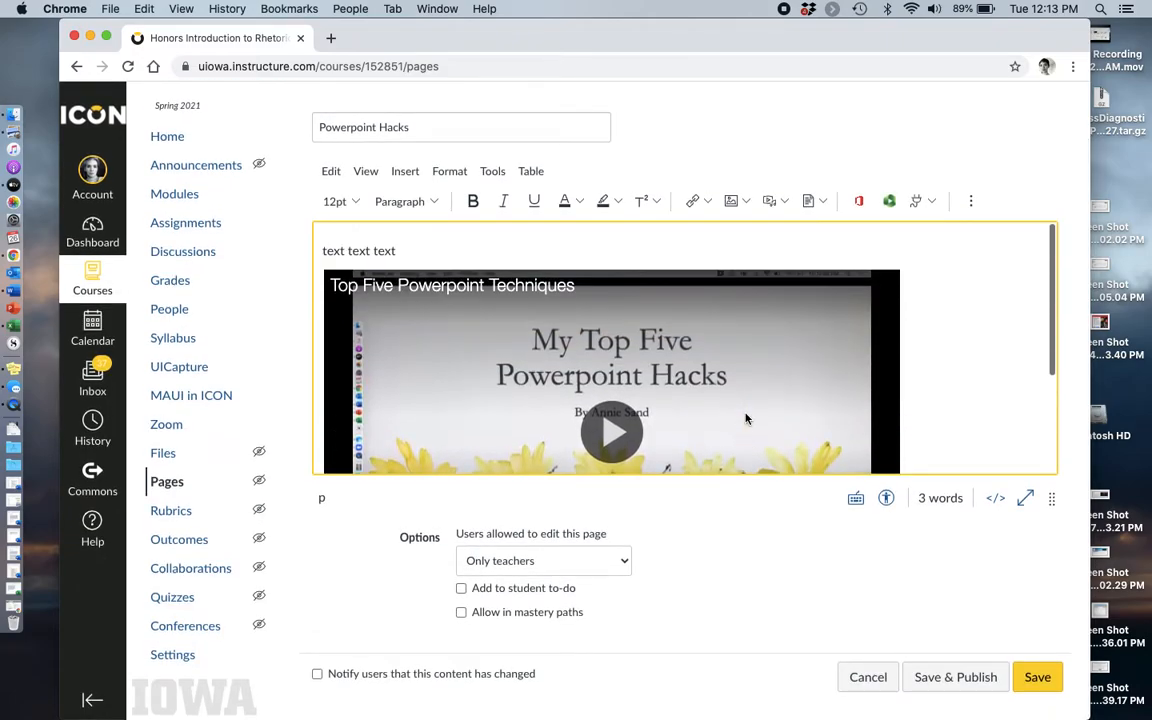
pyautogui.click(1037, 677)
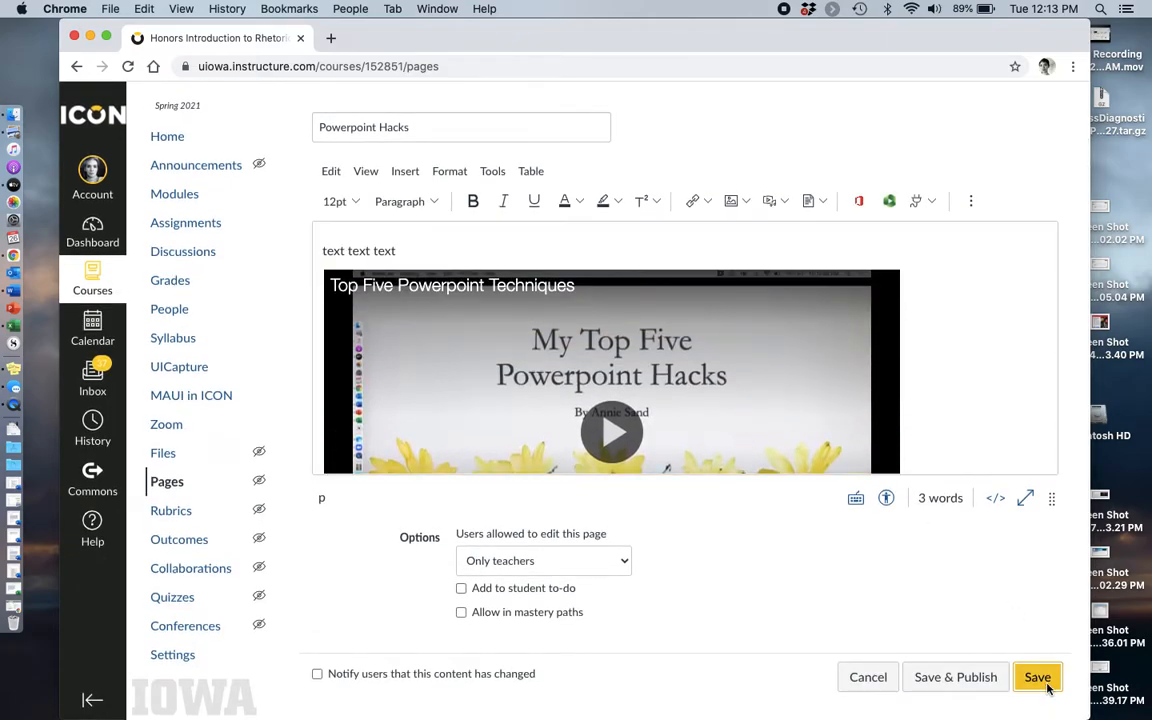